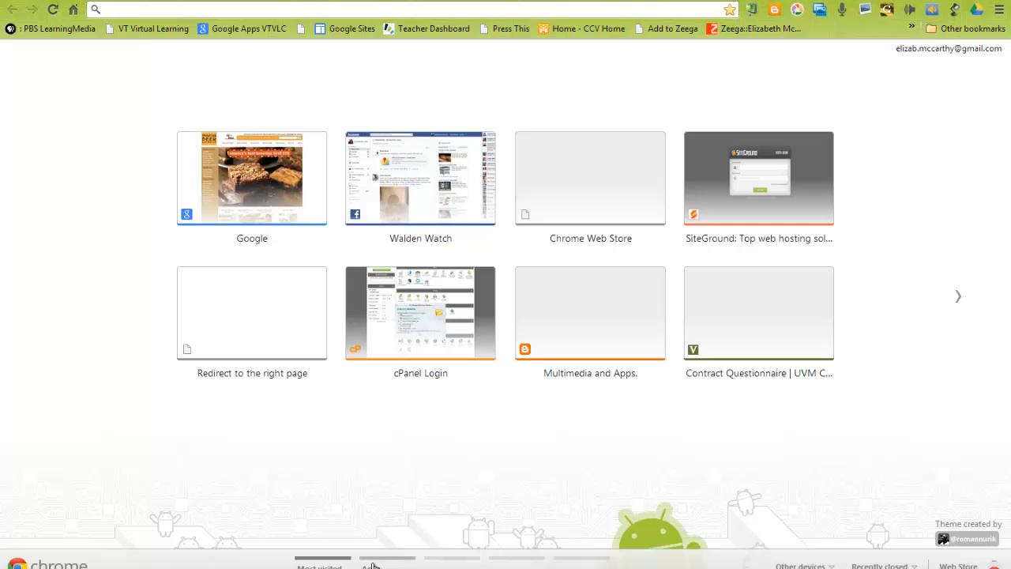
Leaf through the new tab's app pages and open the Chrome Web Store.
click(367, 563)
click(478, 561)
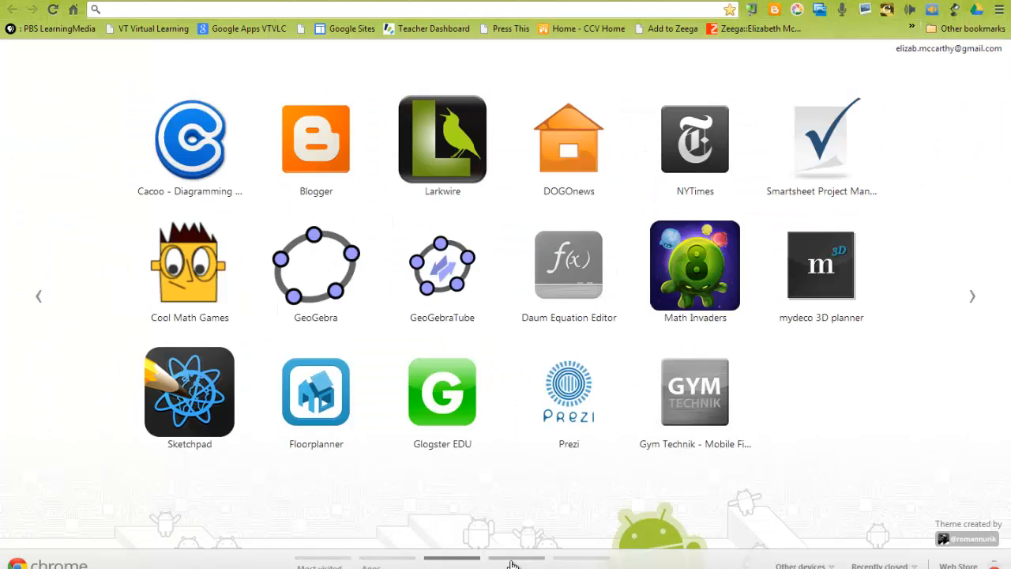
click(493, 560)
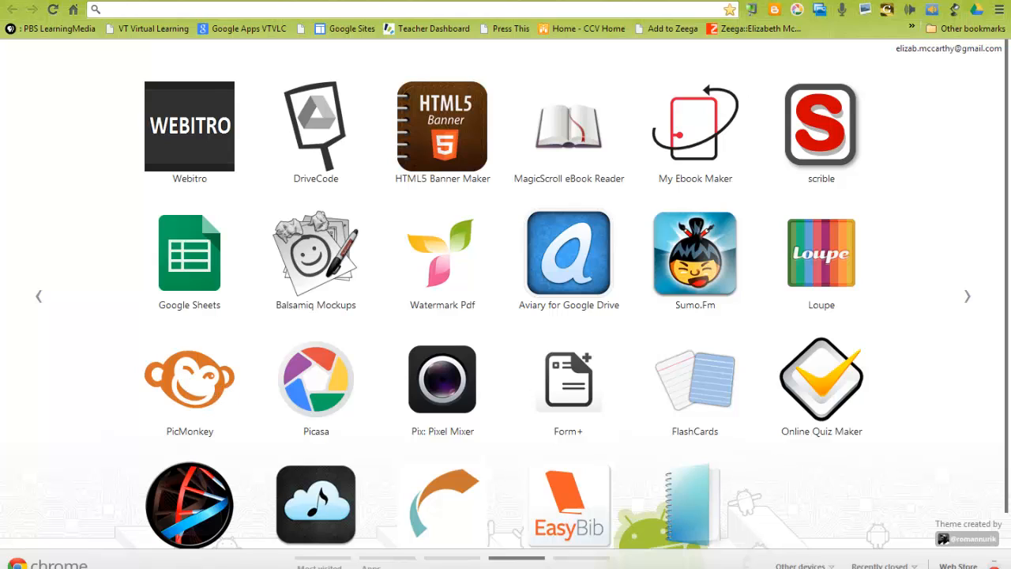
click(960, 565)
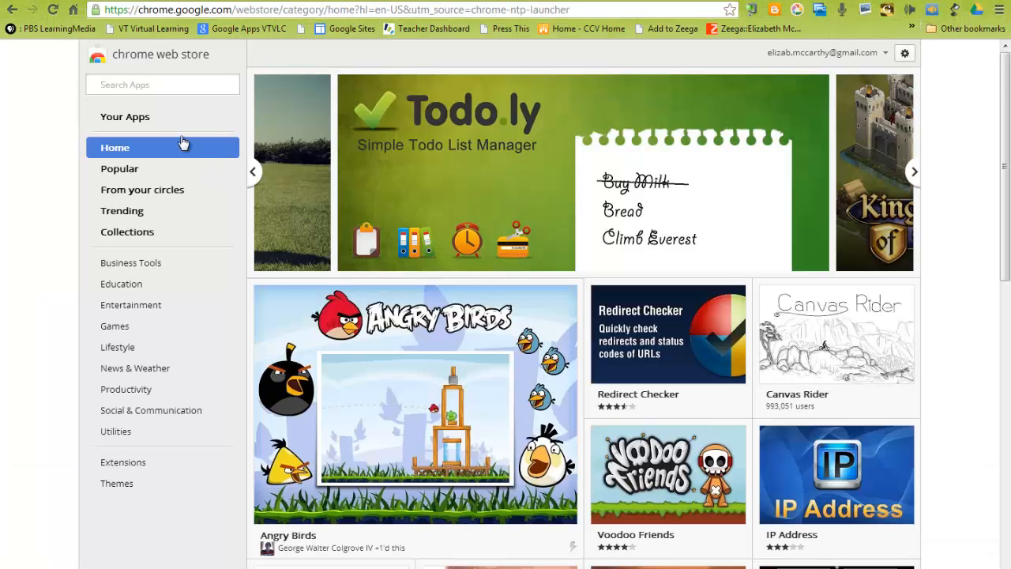
Search the Web Store for pixlr editor and add the Pixlr Editor app to Chrome.
click(169, 86)
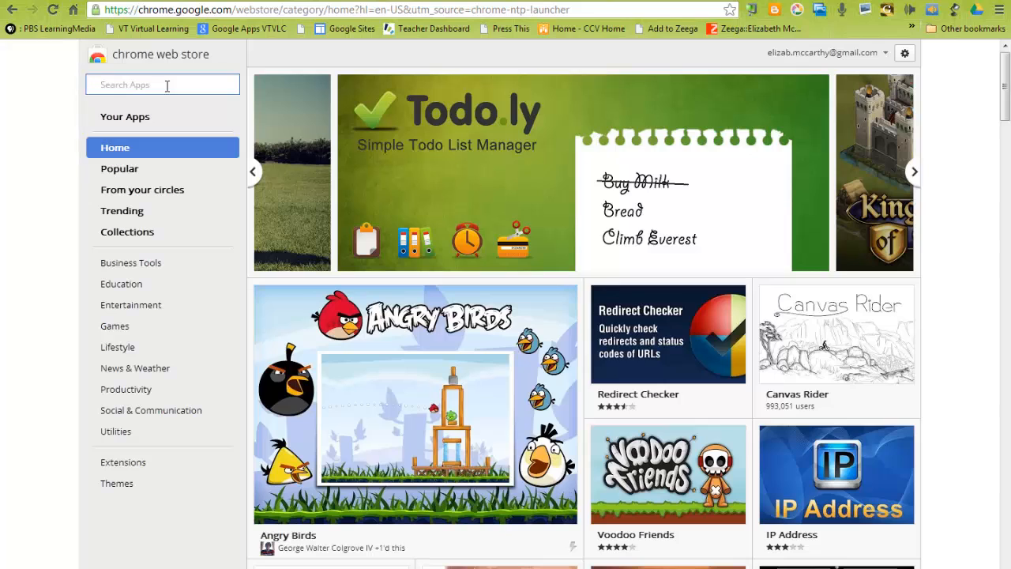
text(pix)
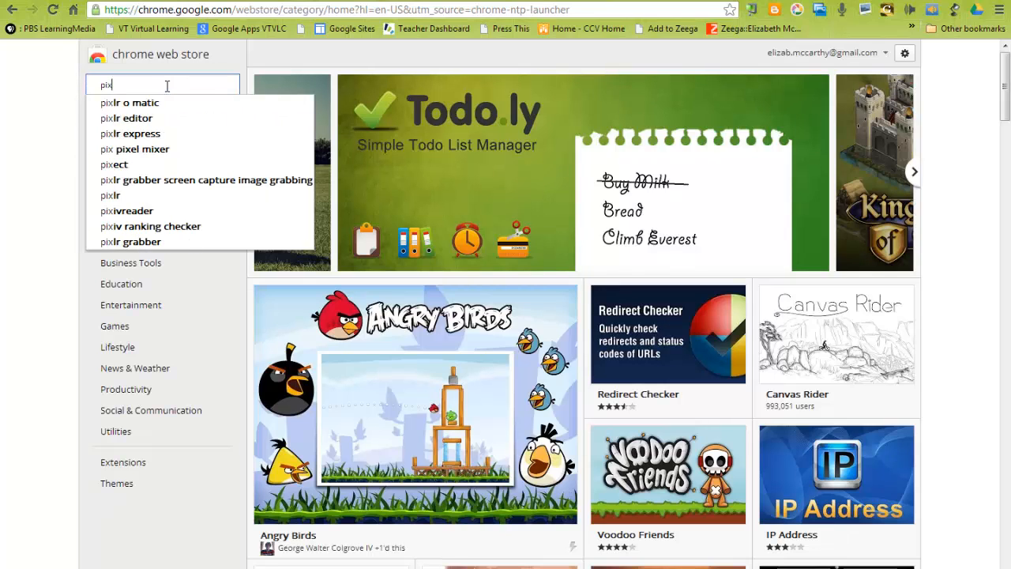
text(lr)
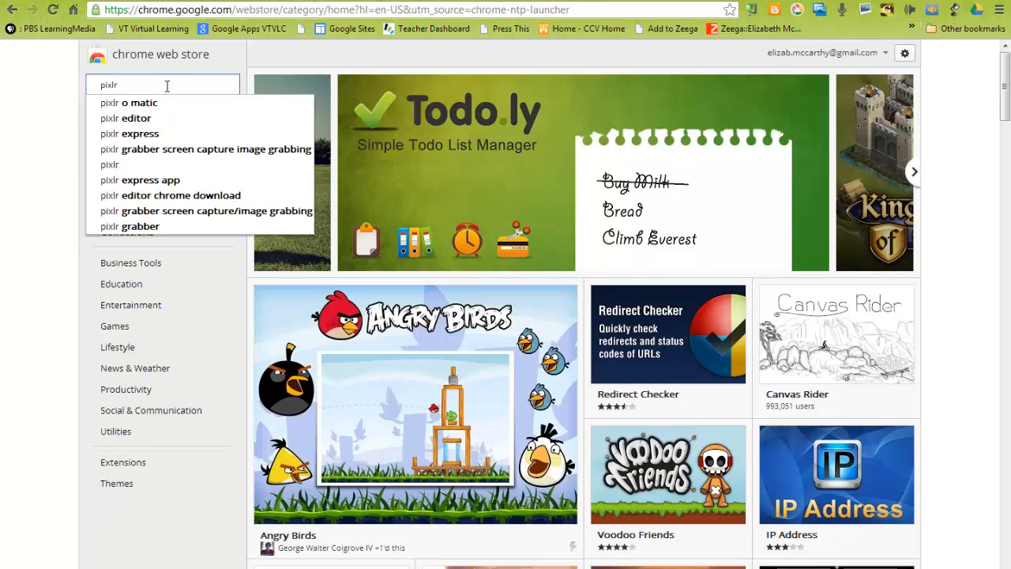
click(147, 118)
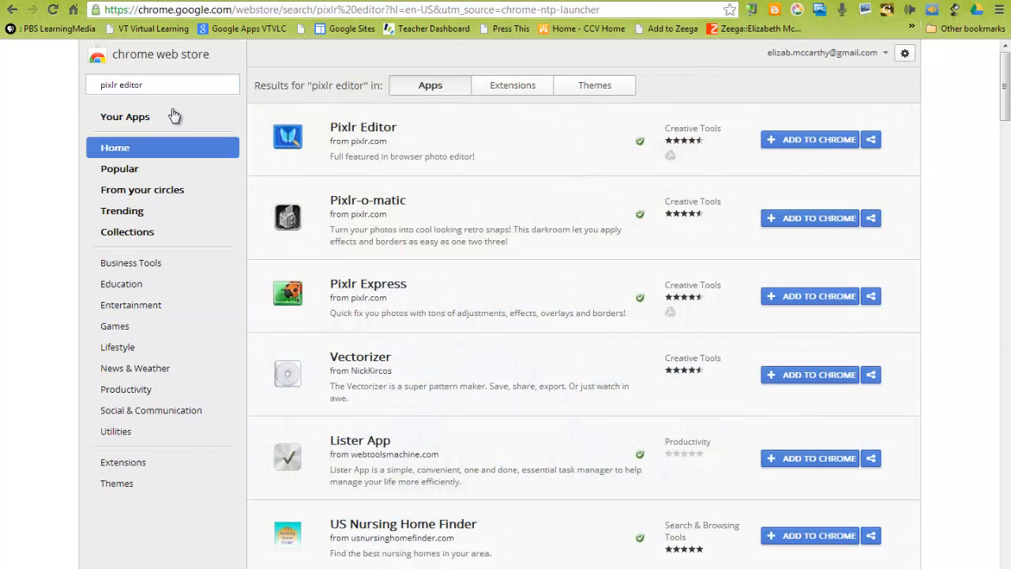
click(795, 143)
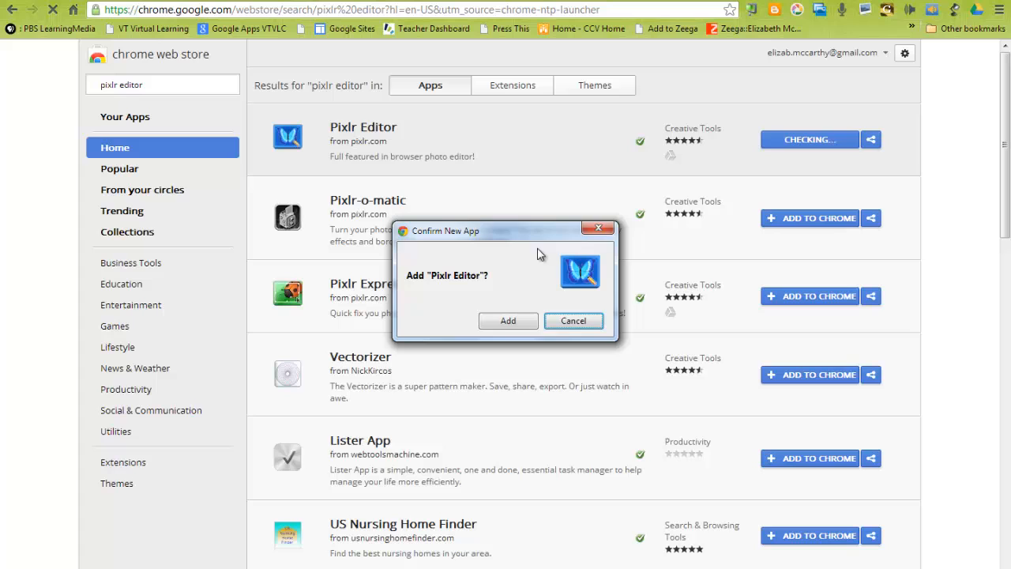
click(504, 322)
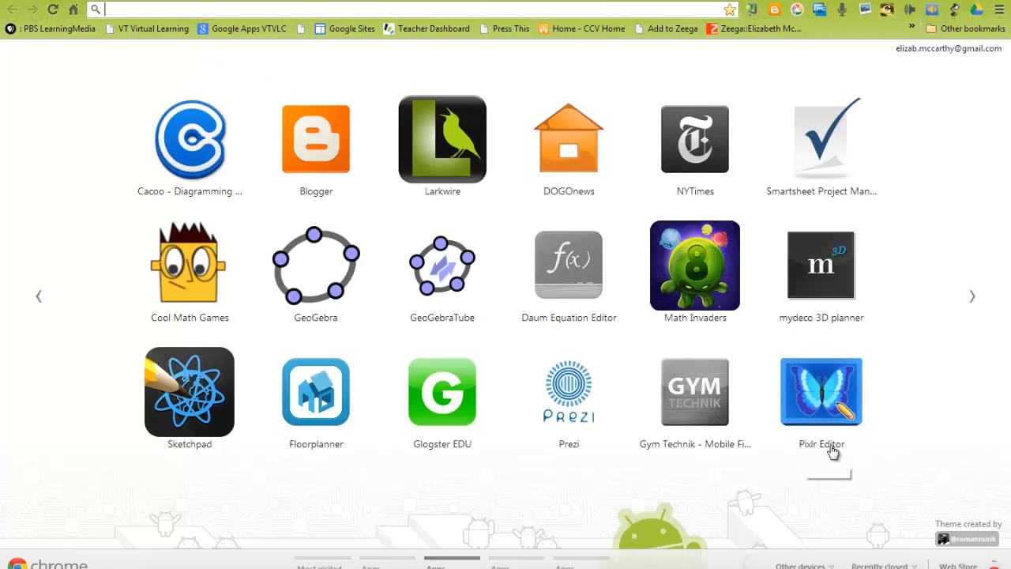
Move the Pixlr Editor app icon to the apps page beside PicMonkey and launch it.
click(819, 401)
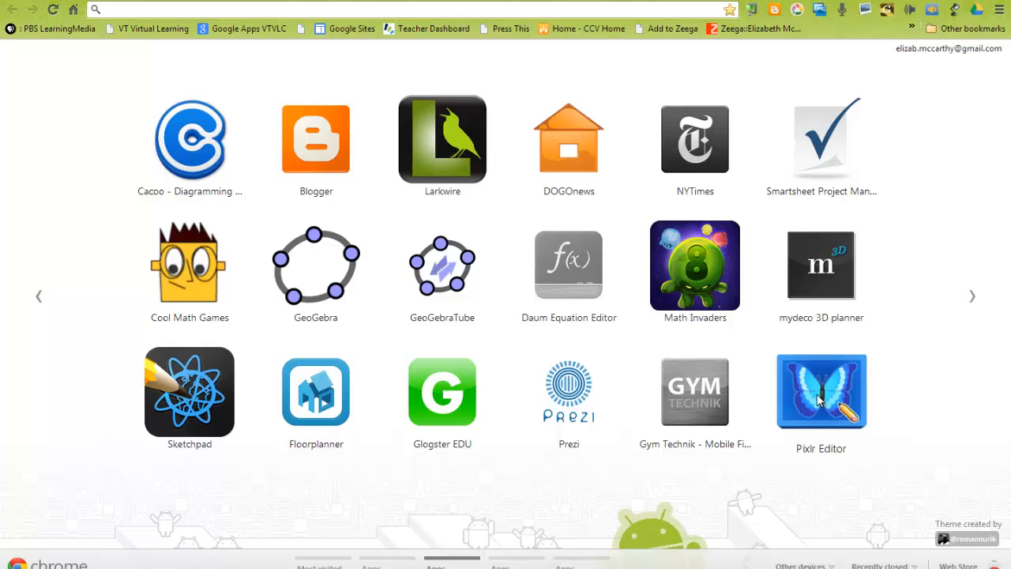
drag(819, 401, 293, 387)
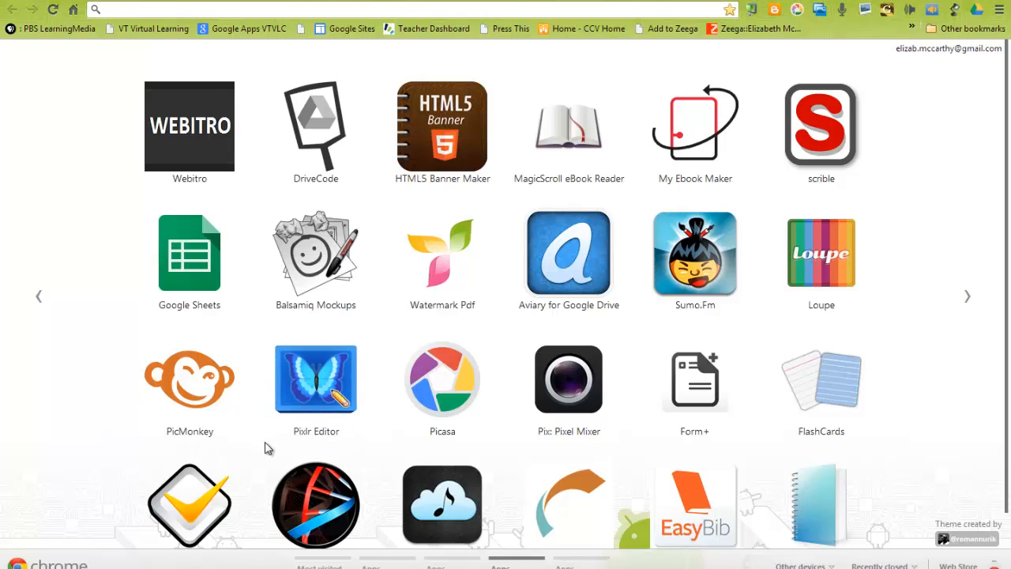
click(311, 382)
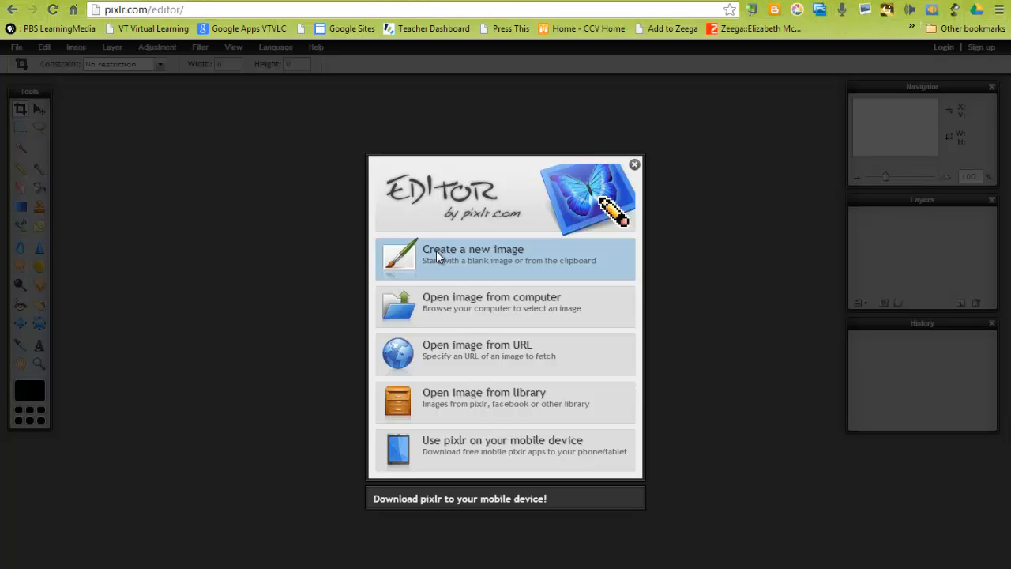
Open the image chicken2 from the computer's Pictures library.
click(462, 301)
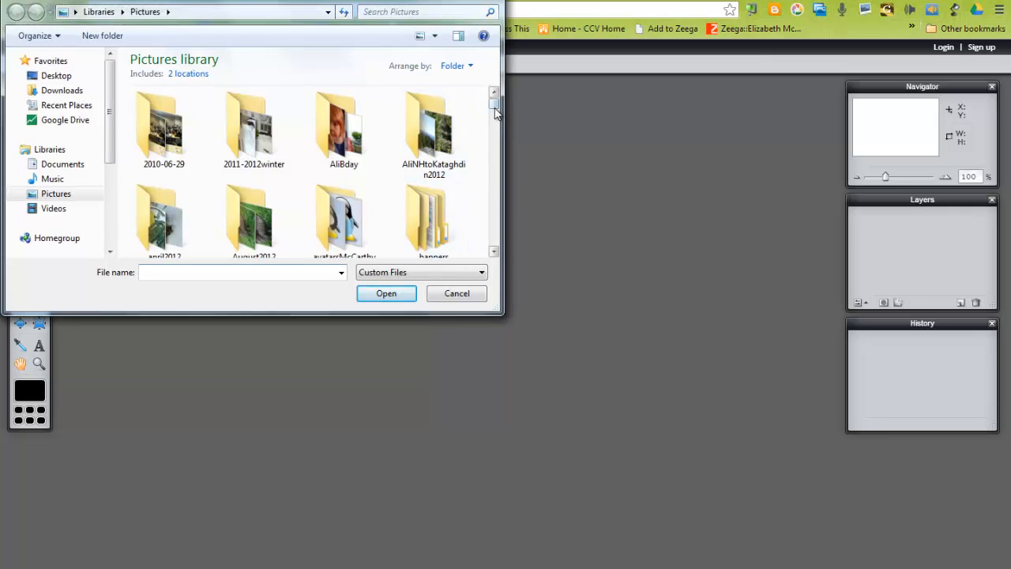
drag(493, 104, 488, 169)
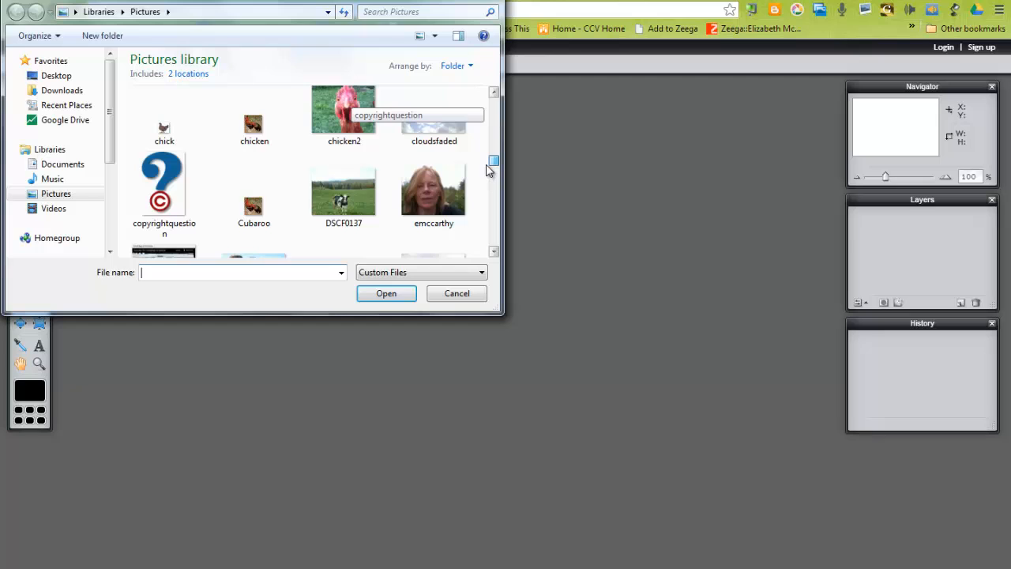
click(342, 109)
click(382, 293)
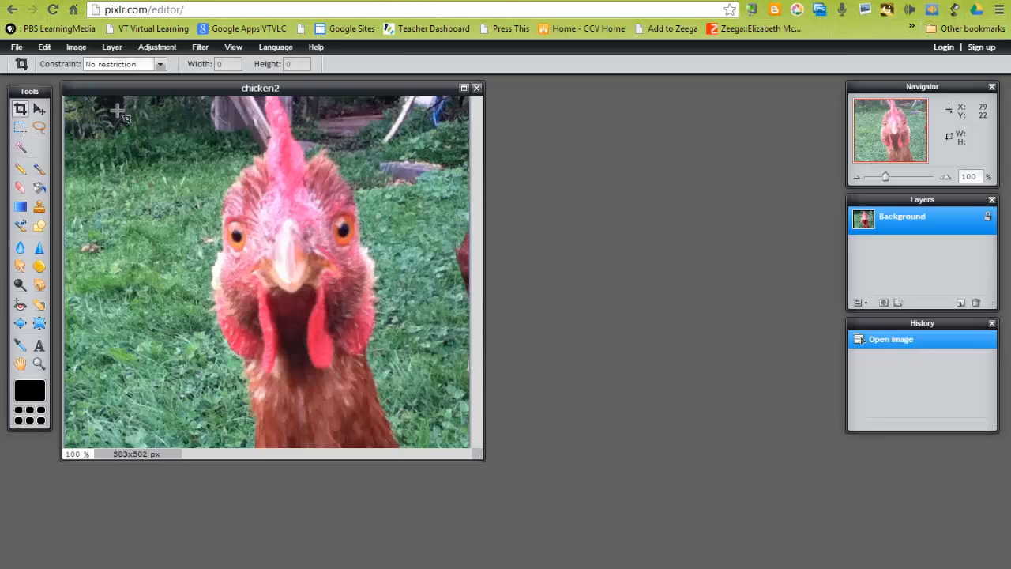
Crop the photo to about 450 × 453 px around the chicken's head.
drag(99, 105, 414, 423)
key(Return)
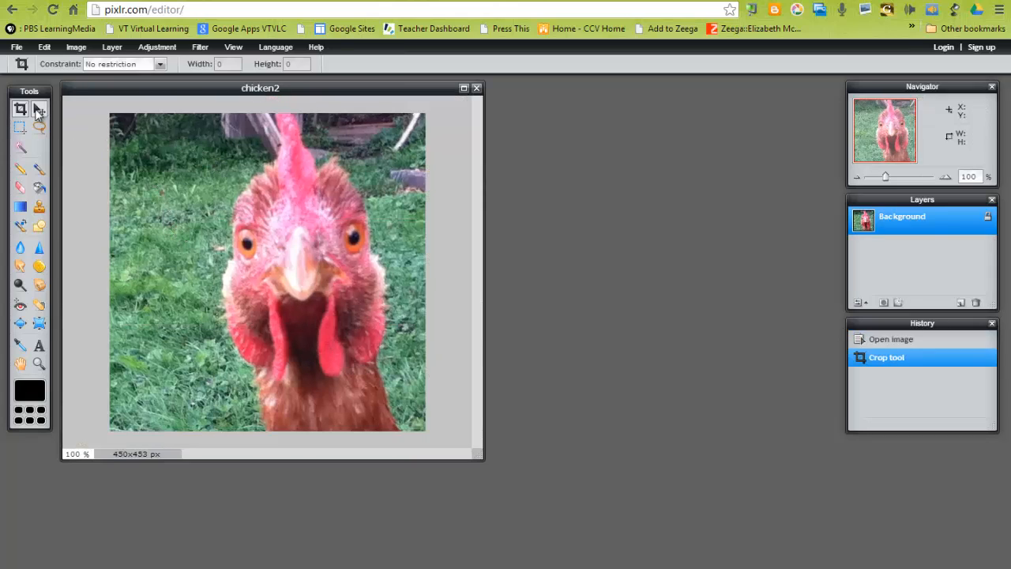
Add the text "Whose Looking at You" near the lower left of the photo with the Type tool.
click(38, 347)
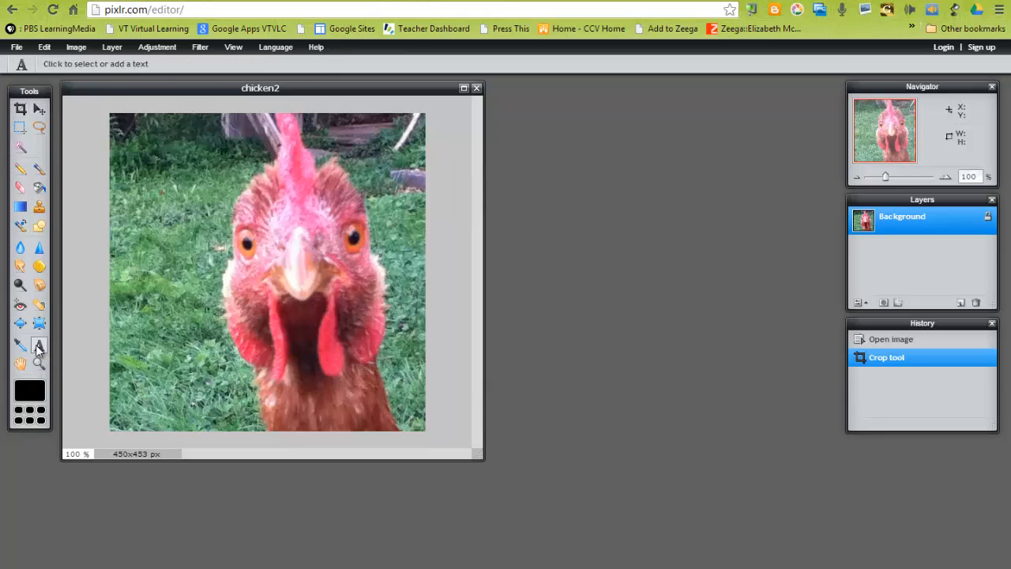
click(134, 365)
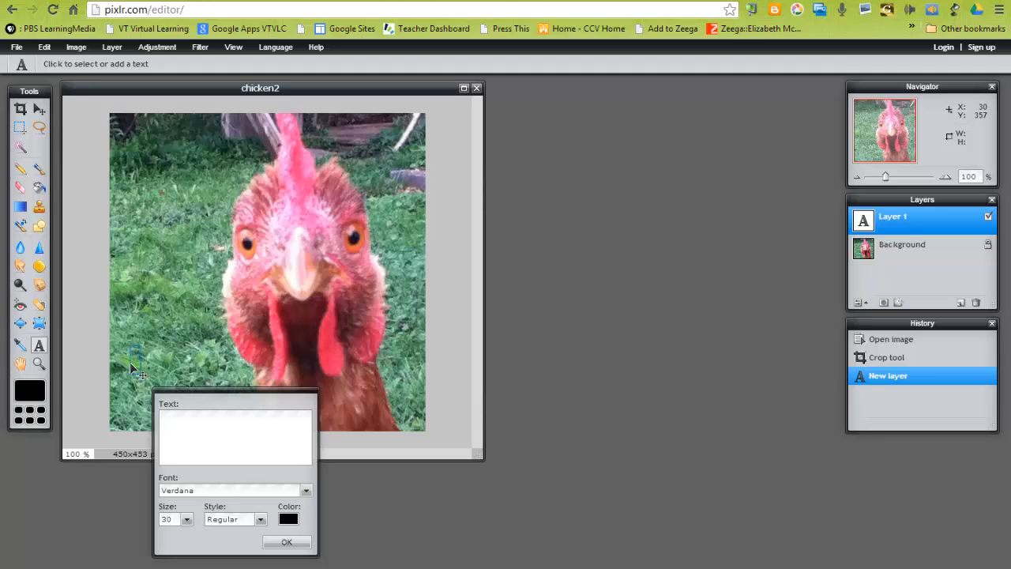
text(Whoo)
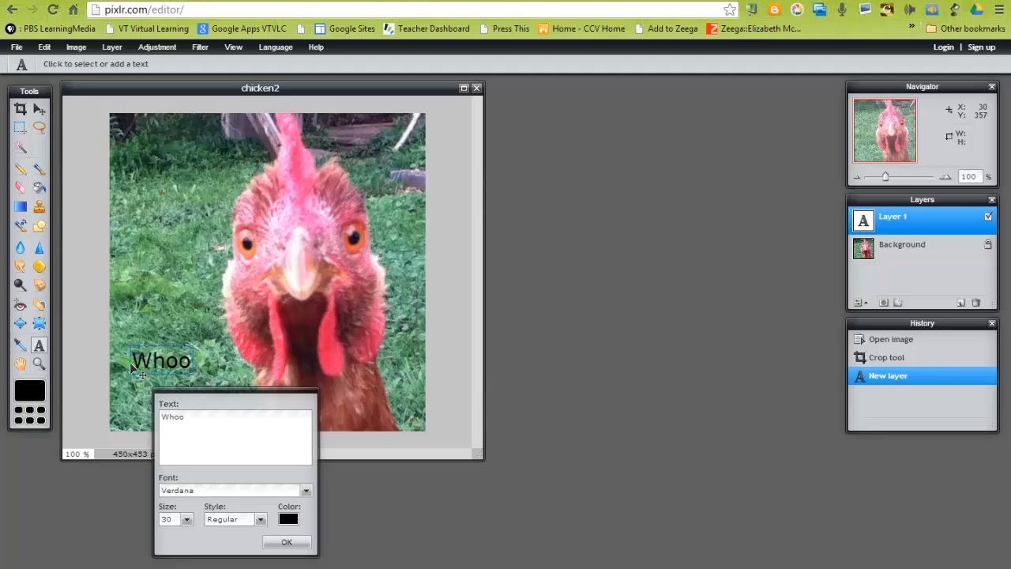
key(BackSpace)
text(se Looking at You)
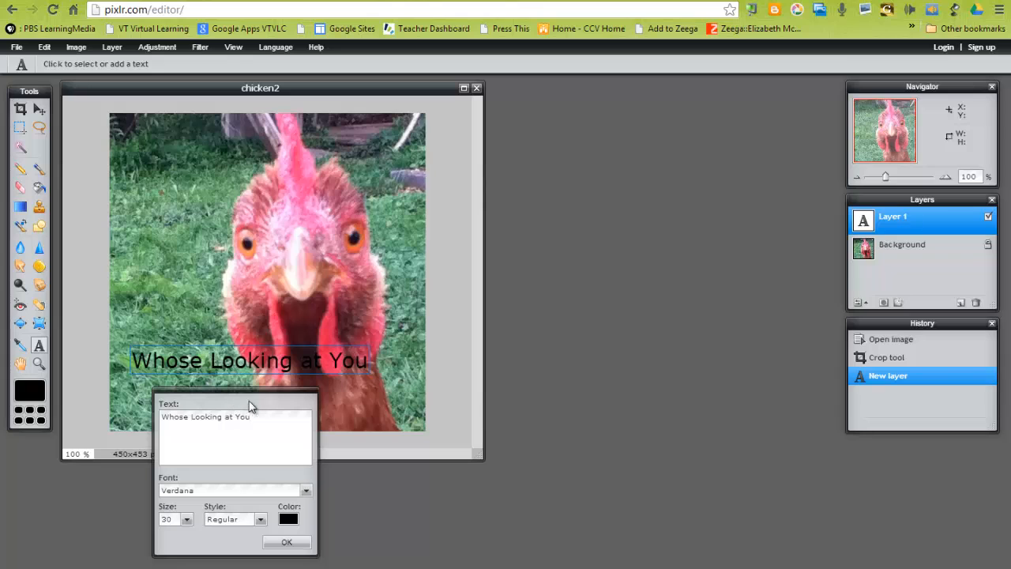
Move the text dialog aside and browse the font list to choose a different font.
drag(273, 401, 616, 127)
click(596, 248)
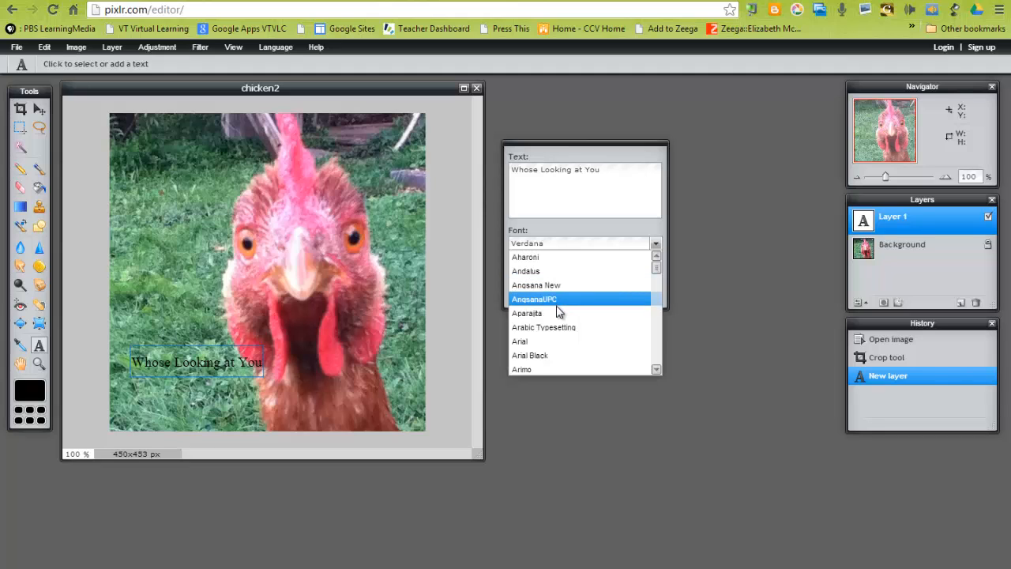
scroll(558, 313, down, 6)
scroll(557, 327, down, 6)
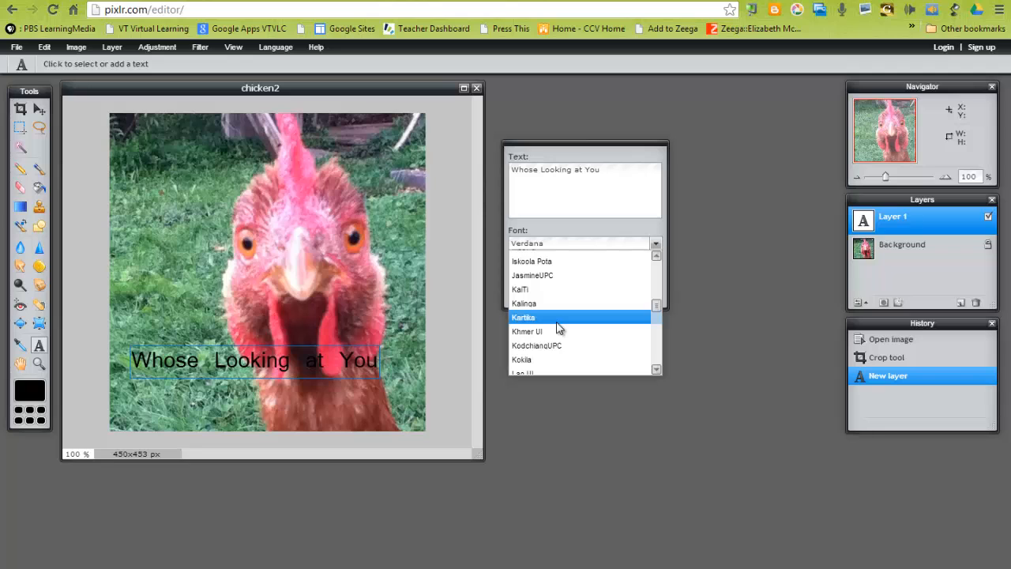
scroll(558, 328, down, 6)
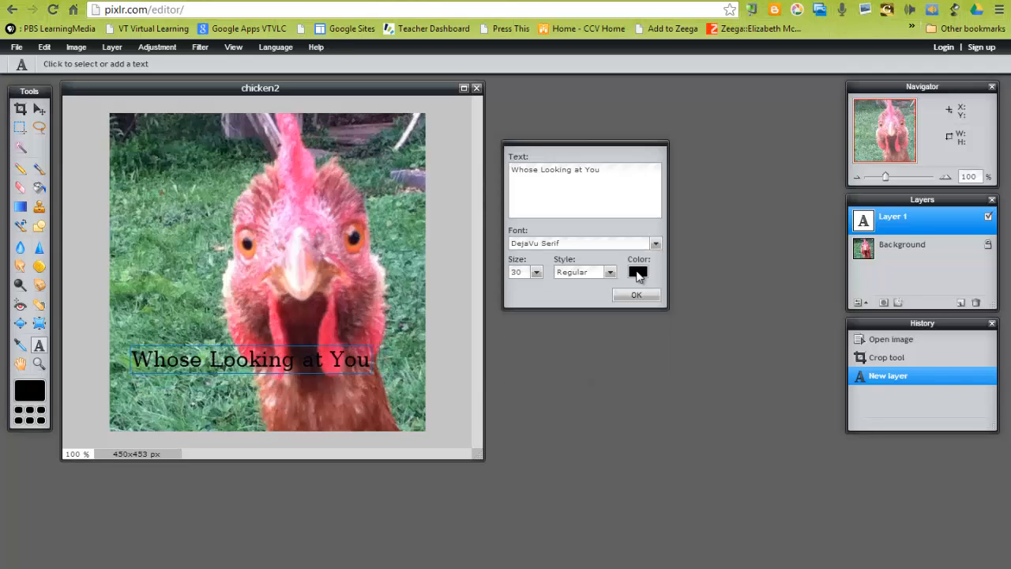
Open the text colour selector, move it beside the image, and try a purple on the HSL wheel.
click(638, 274)
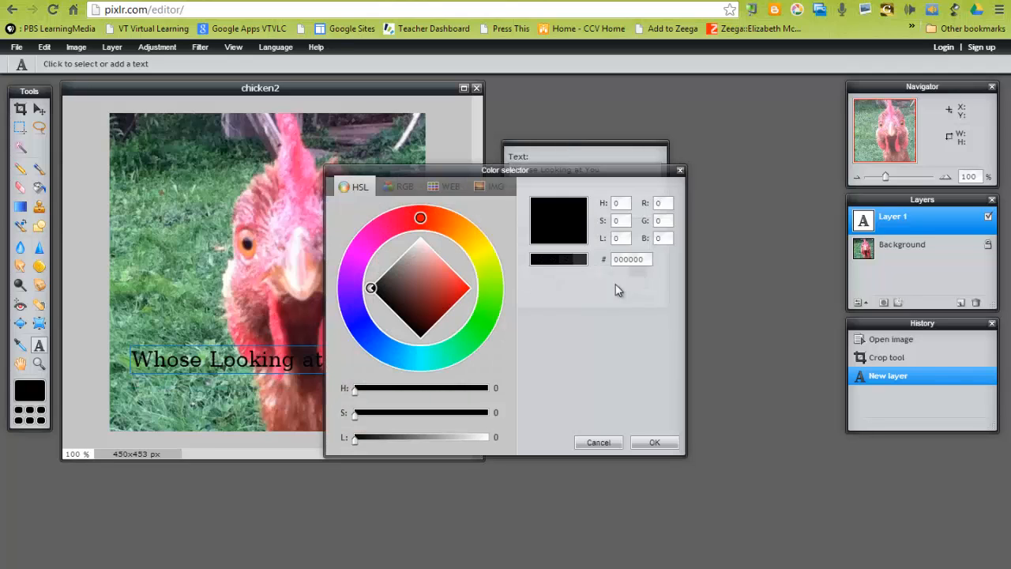
drag(470, 163, 558, 129)
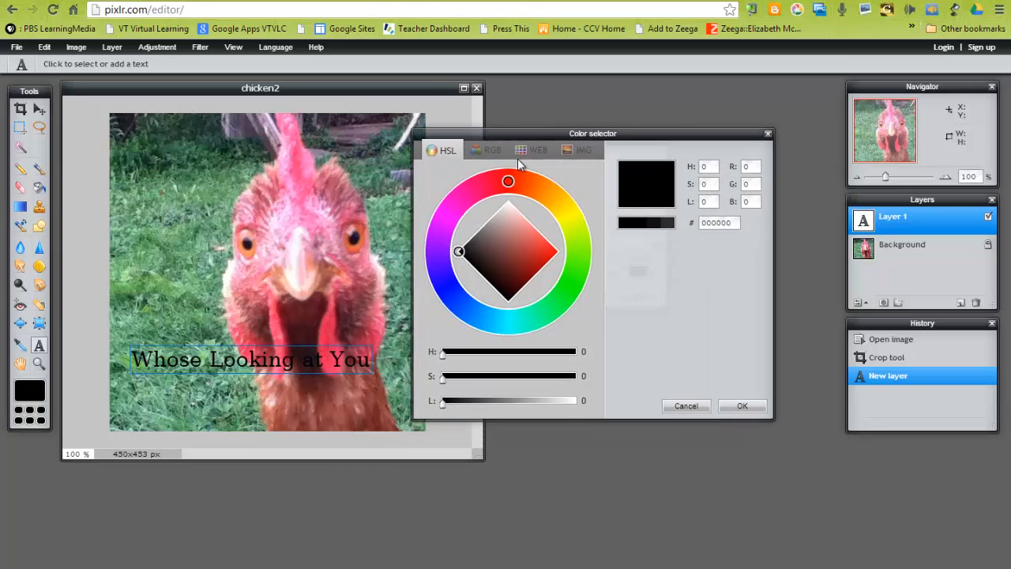
mouse_move(498, 242)
mouse_down()
mouse_move(532, 243)
mouse_move(502, 250)
mouse_up()
click(478, 188)
drag(478, 190, 450, 212)
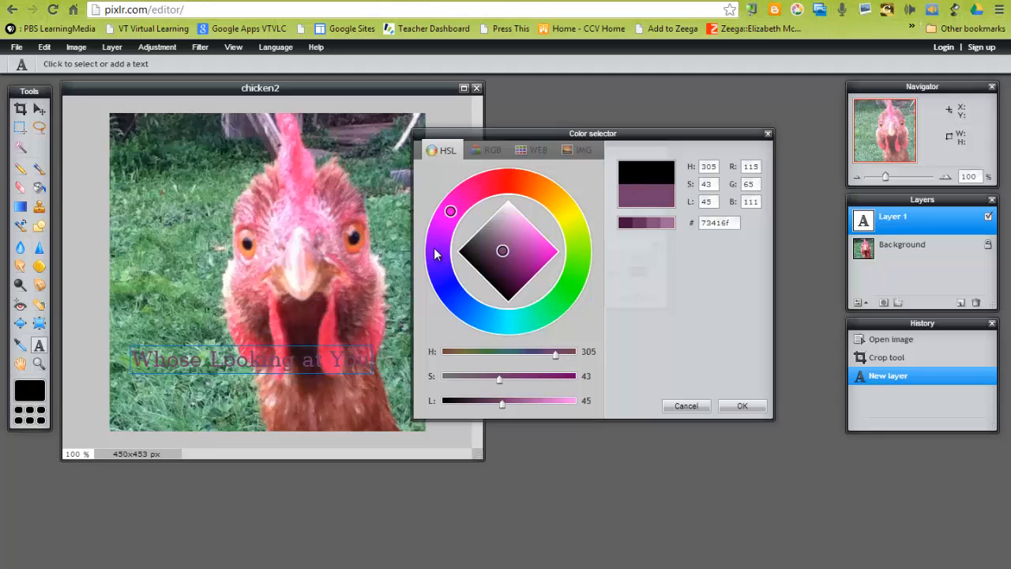
Try other hues and lightness values on the HSL colour wheel for the text.
click(457, 293)
mouse_move(529, 316)
mouse_down()
mouse_move(578, 265)
mouse_move(570, 197)
mouse_move(542, 167)
mouse_up()
click(511, 182)
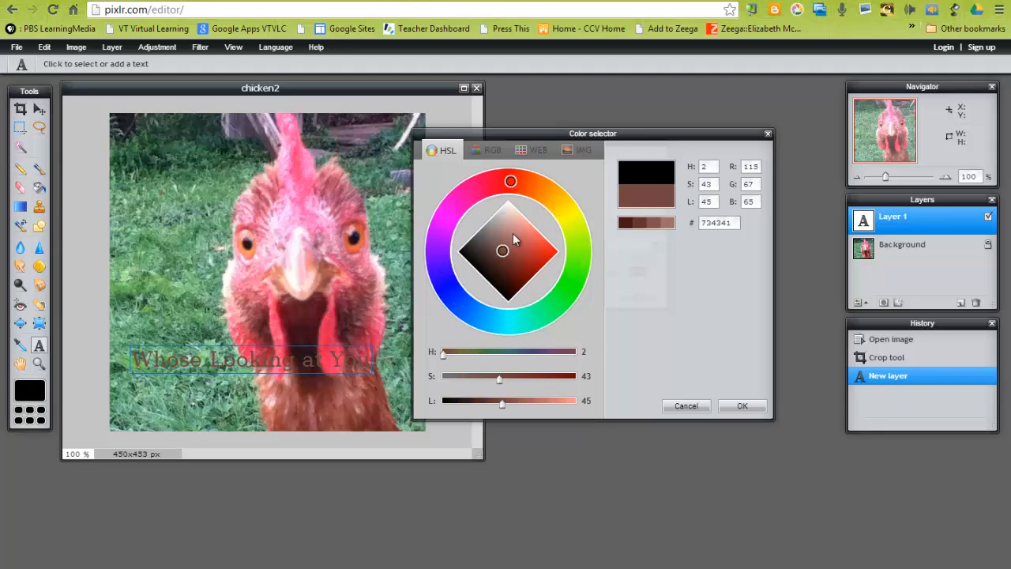
mouse_move(512, 233)
mouse_down()
mouse_move(508, 223)
mouse_move(497, 230)
mouse_up()
mouse_move(482, 193)
mouse_down()
mouse_move(447, 216)
mouse_move(445, 286)
mouse_up()
click(483, 252)
mouse_move(517, 261)
mouse_down()
mouse_move(510, 229)
mouse_move(505, 249)
mouse_move(504, 165)
mouse_up()
Pick a blue for the text from the WEB colour palette.
click(520, 150)
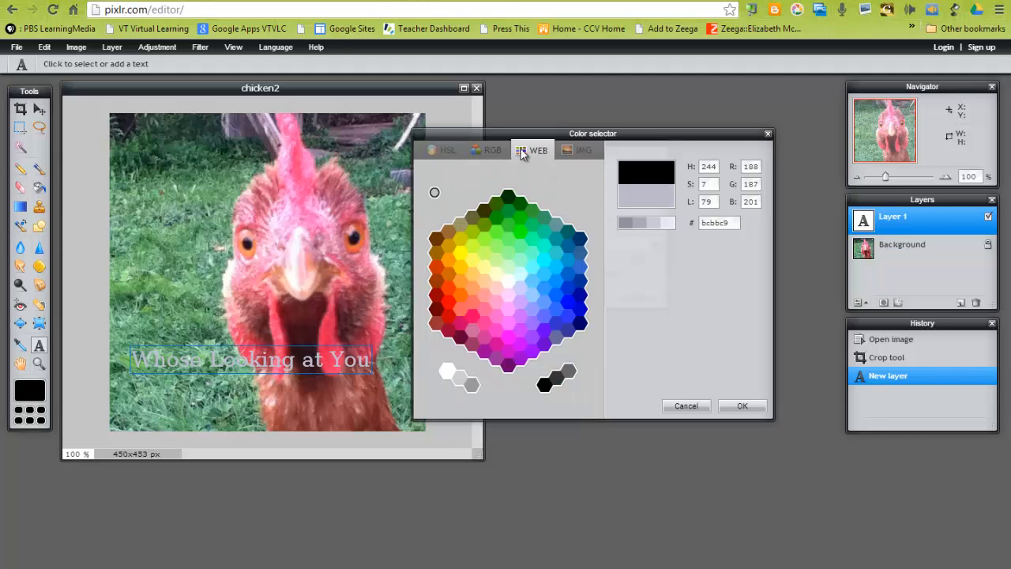
click(513, 231)
click(554, 274)
click(556, 305)
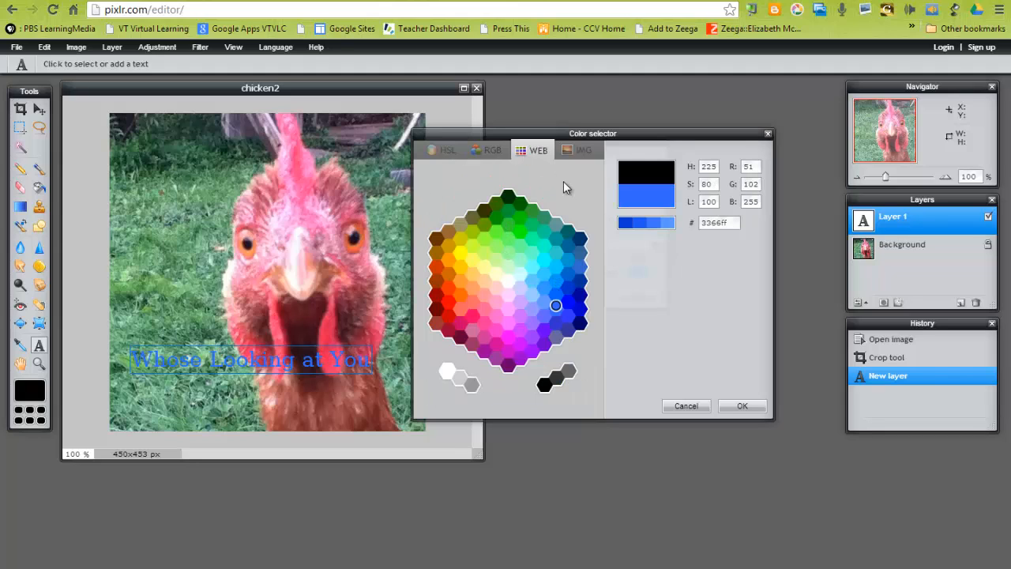
Switch to the image-derived palette and try several green, grey and red swatches for the caption colour.
click(565, 151)
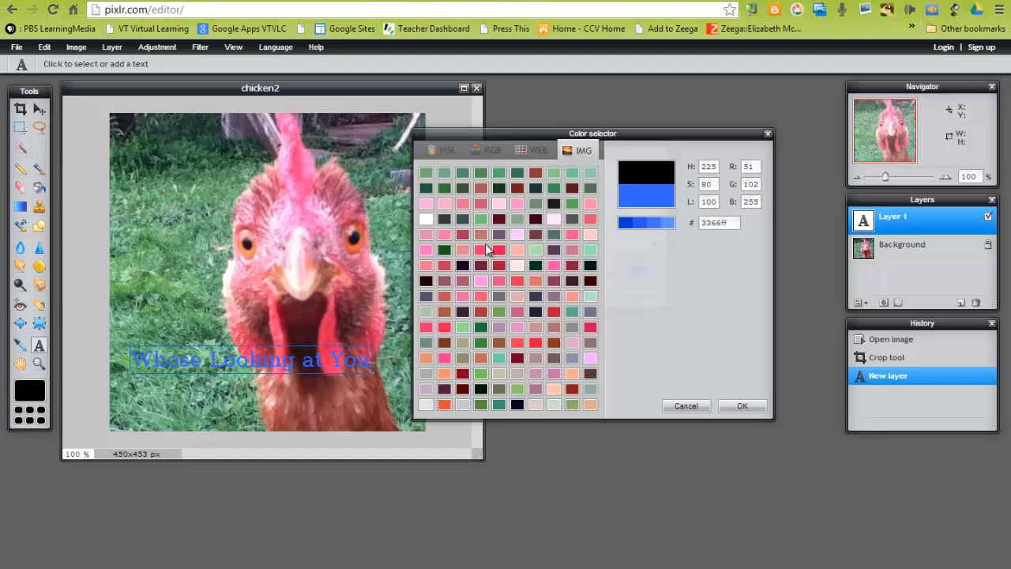
click(482, 328)
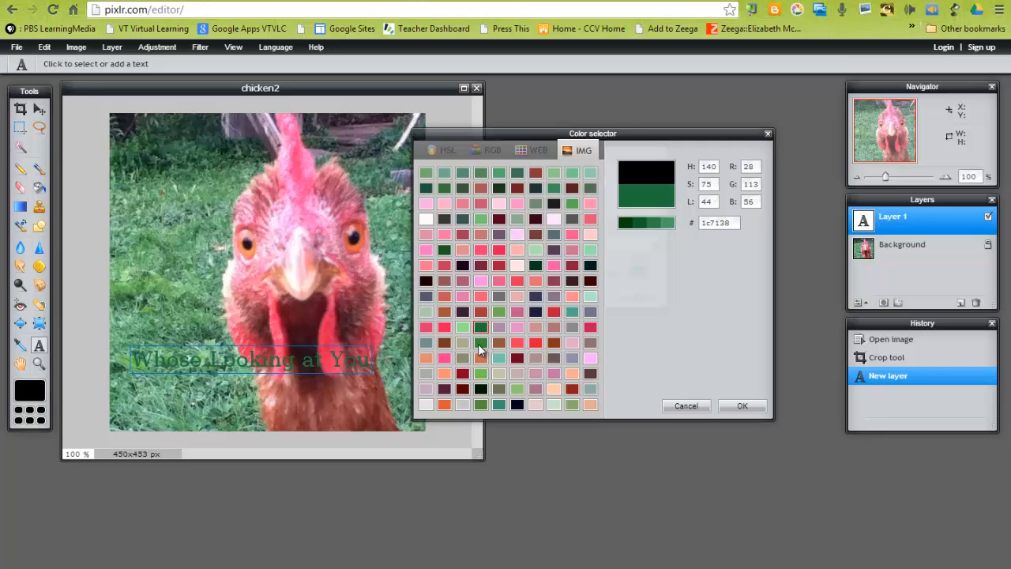
click(462, 327)
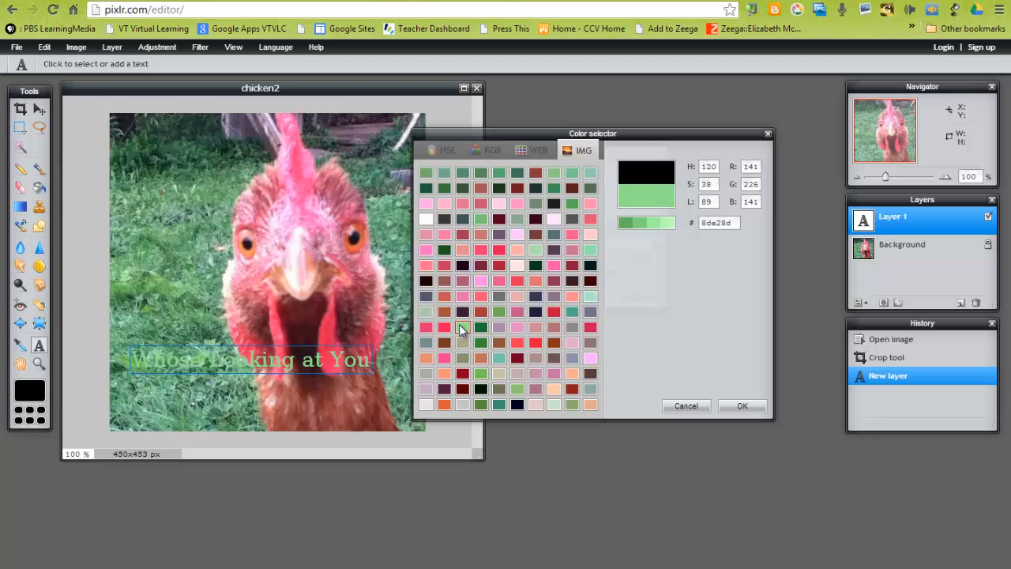
click(478, 407)
click(499, 389)
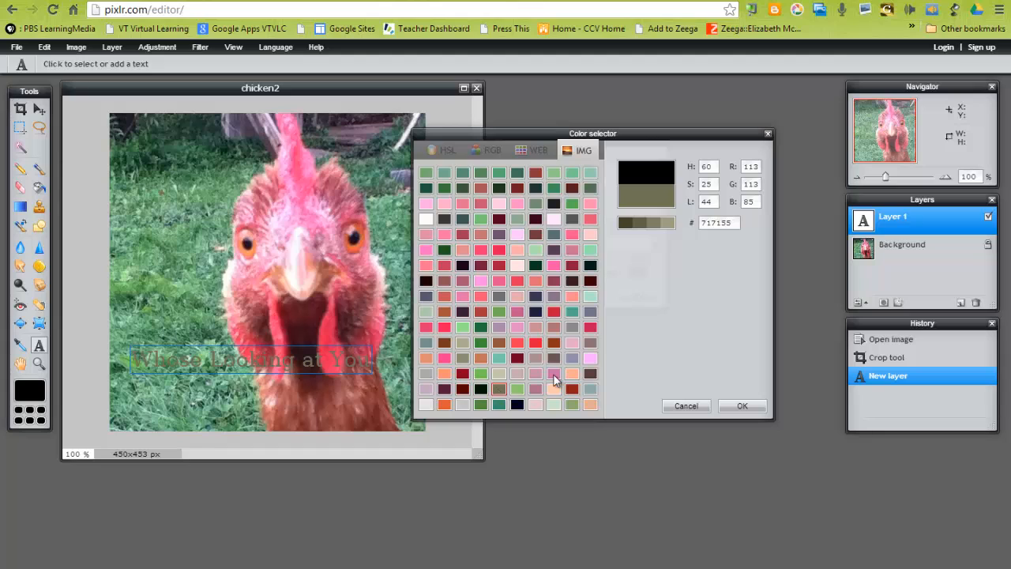
click(553, 373)
click(575, 388)
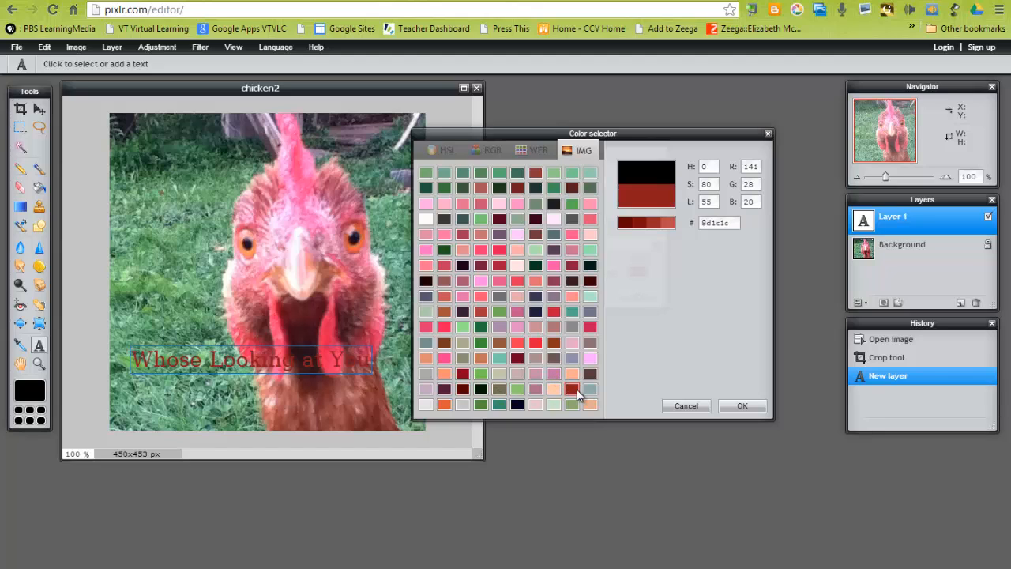
click(590, 250)
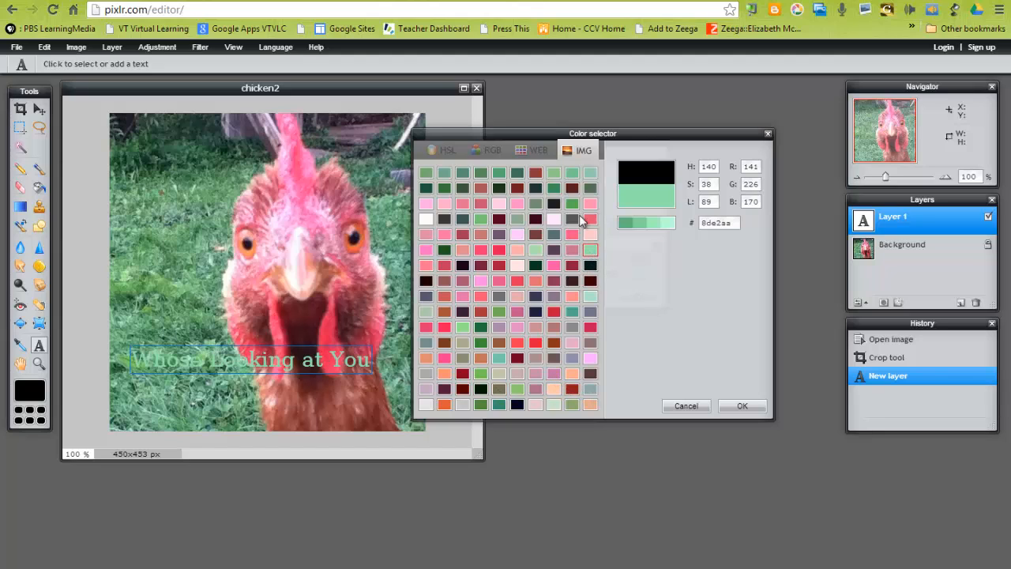
Try further teal, pink and grey swatches from the image palette for the caption colour.
click(588, 186)
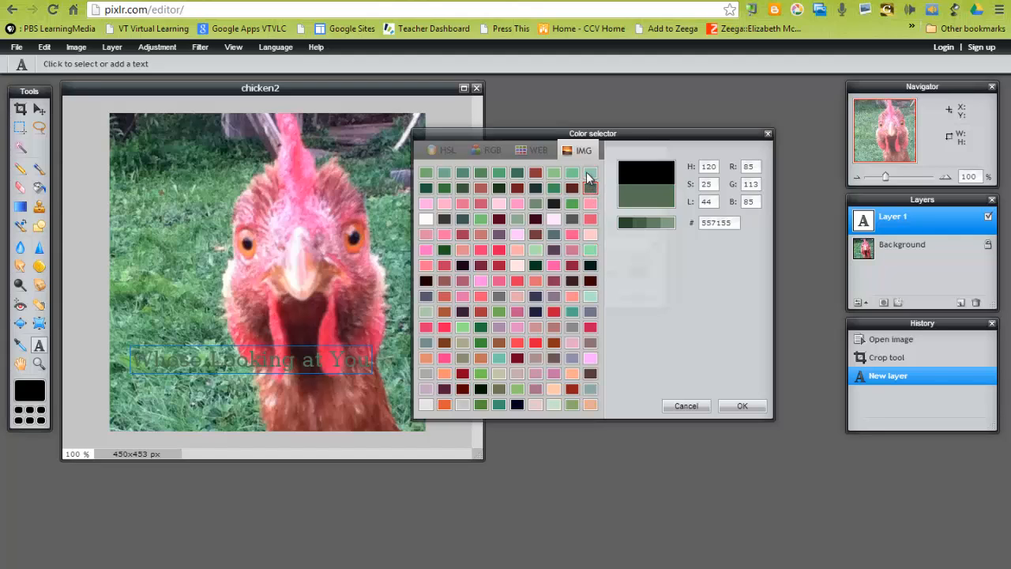
click(590, 173)
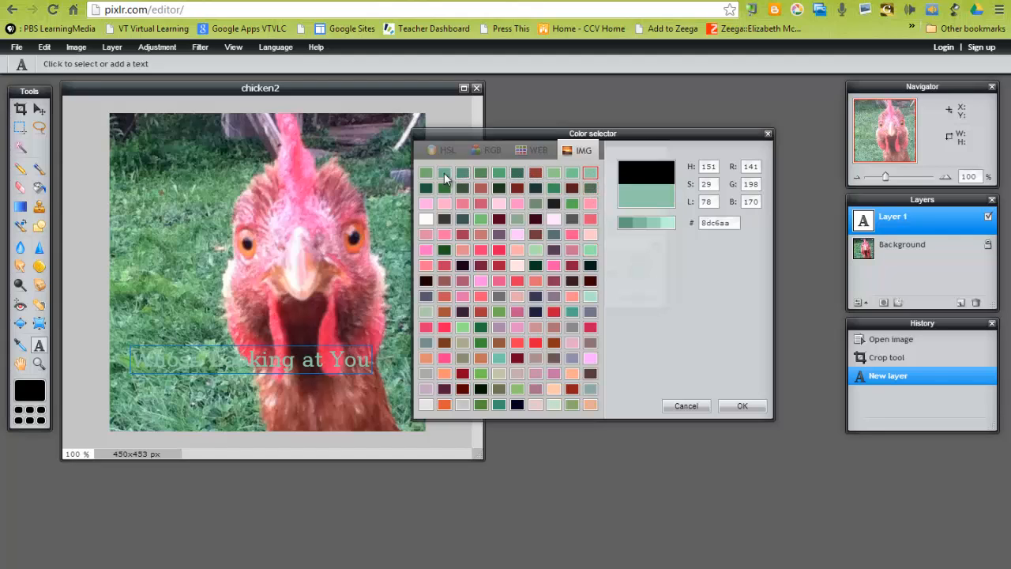
click(444, 176)
click(426, 205)
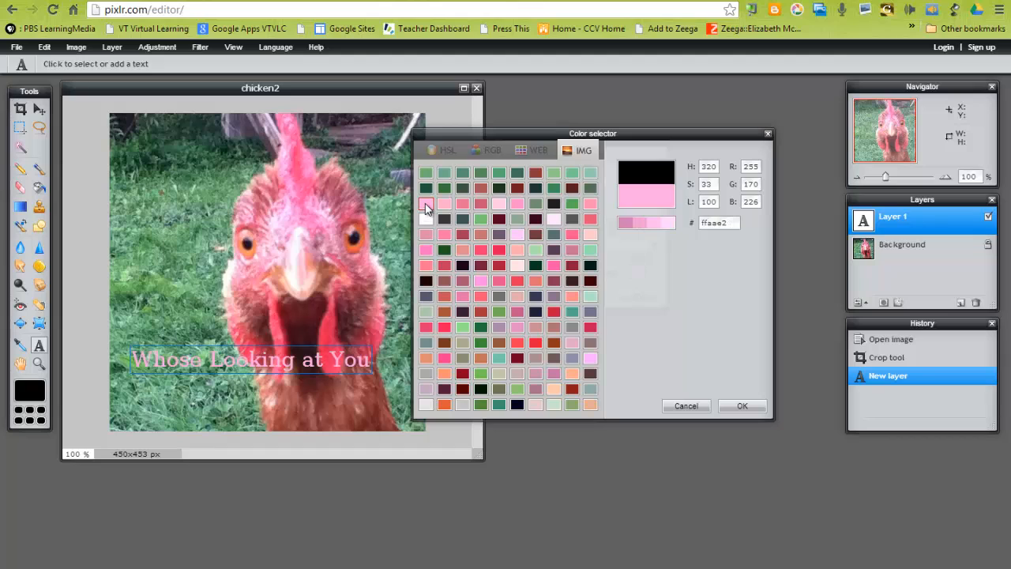
click(426, 250)
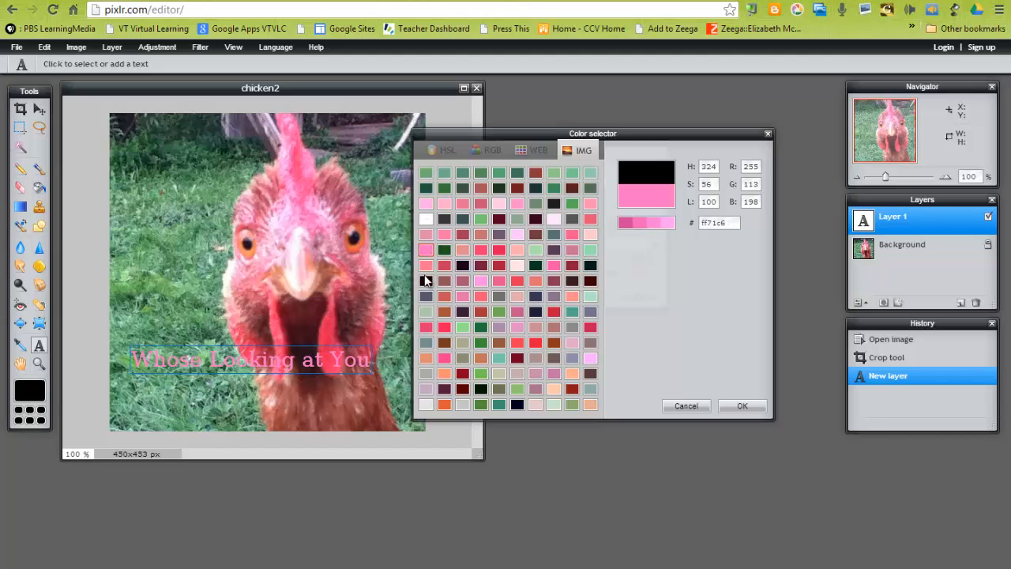
click(426, 280)
click(462, 281)
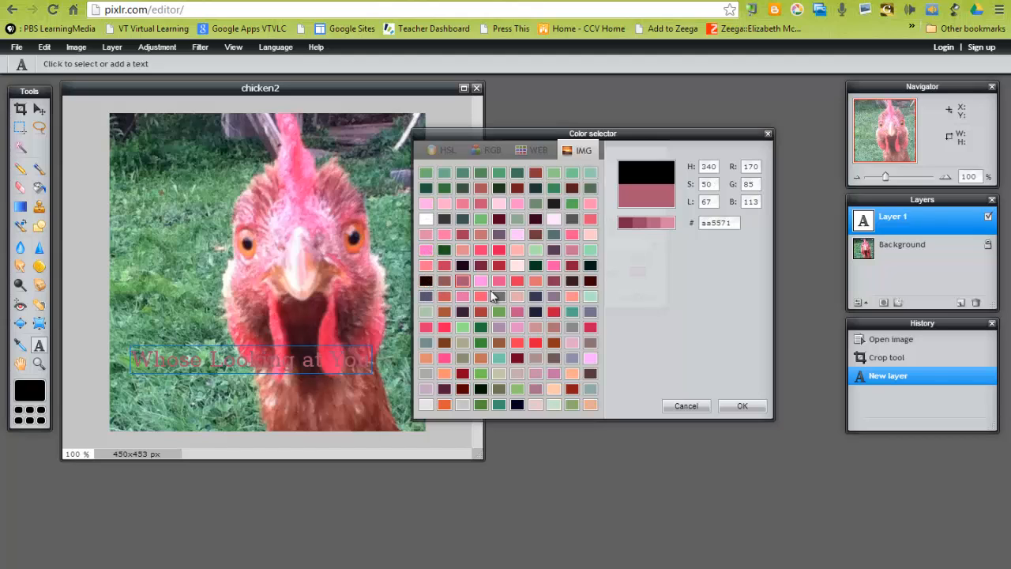
click(498, 296)
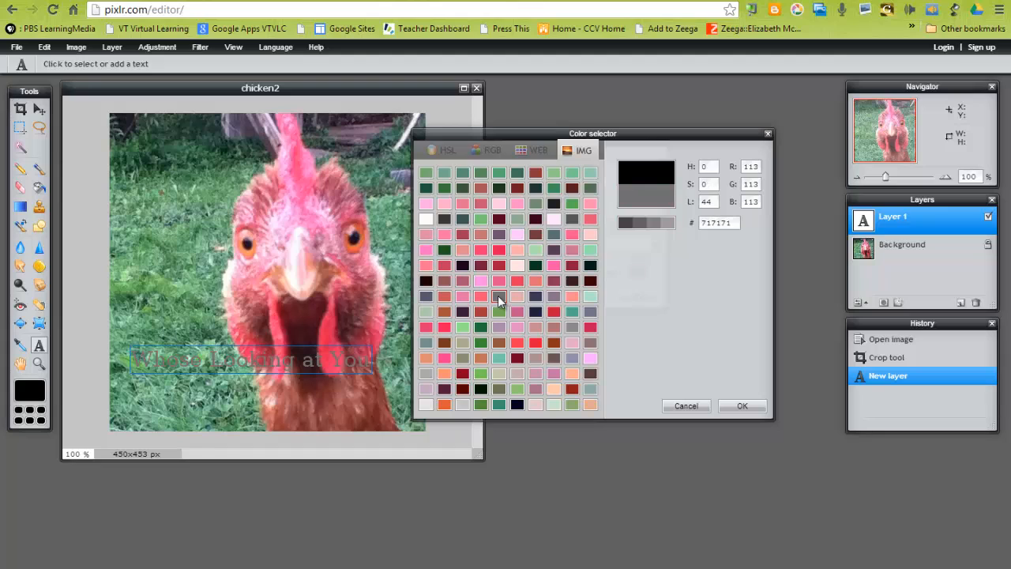
Sample a pale pink (f3d4e6) from the chicken's face as the caption colour and confirm the text.
click(357, 242)
click(361, 231)
click(361, 231)
click(359, 228)
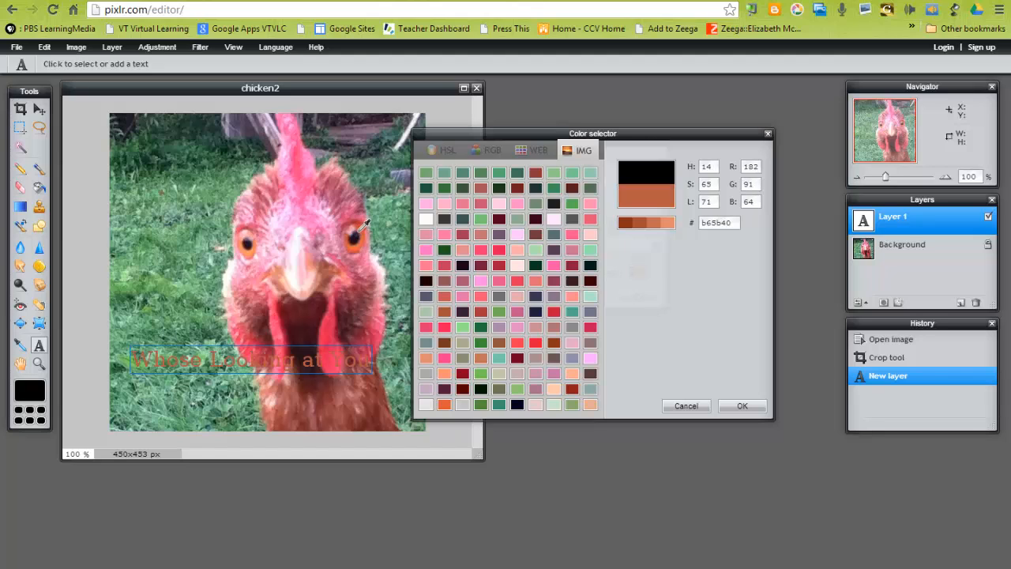
click(305, 258)
click(304, 251)
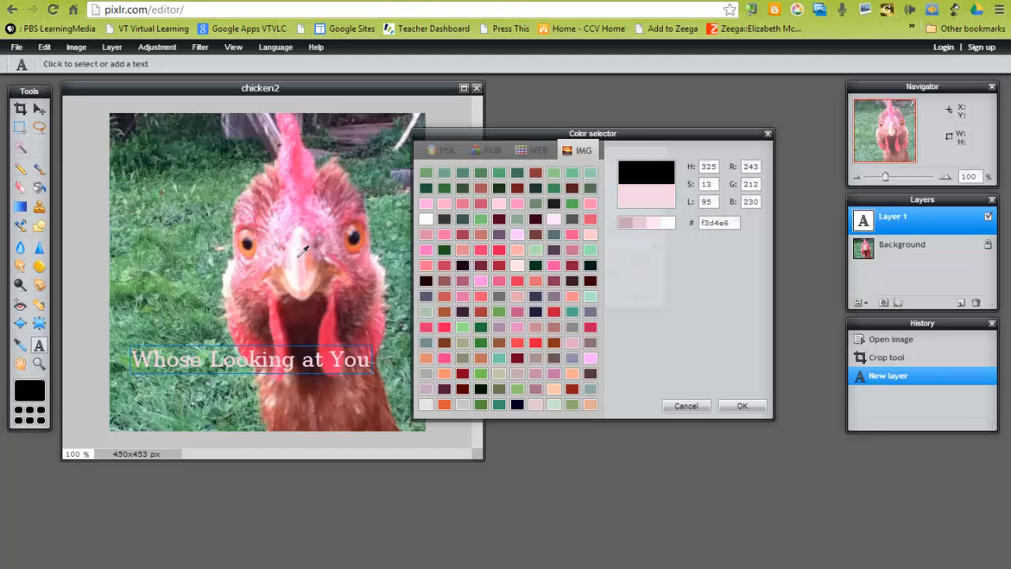
click(742, 407)
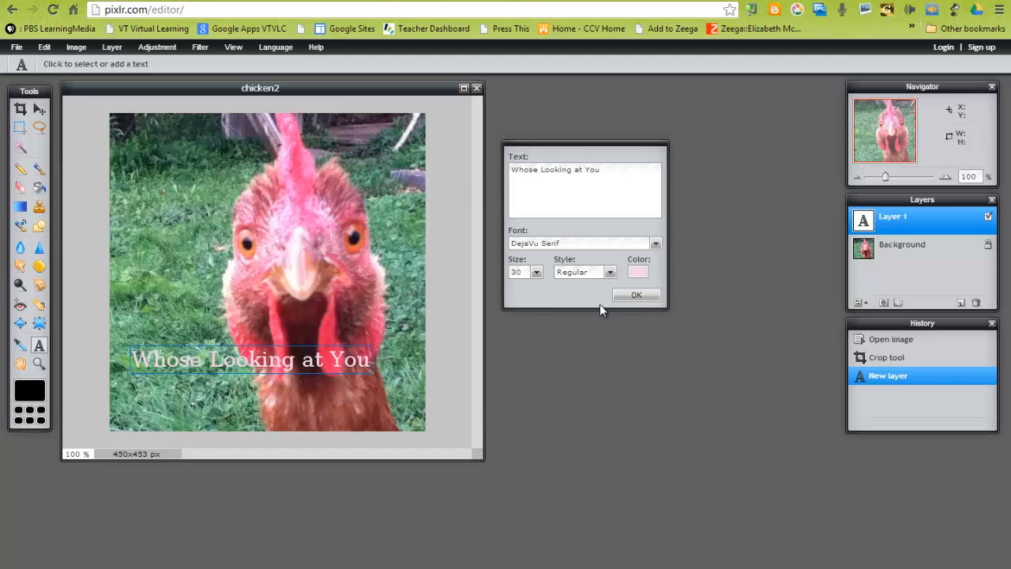
click(622, 294)
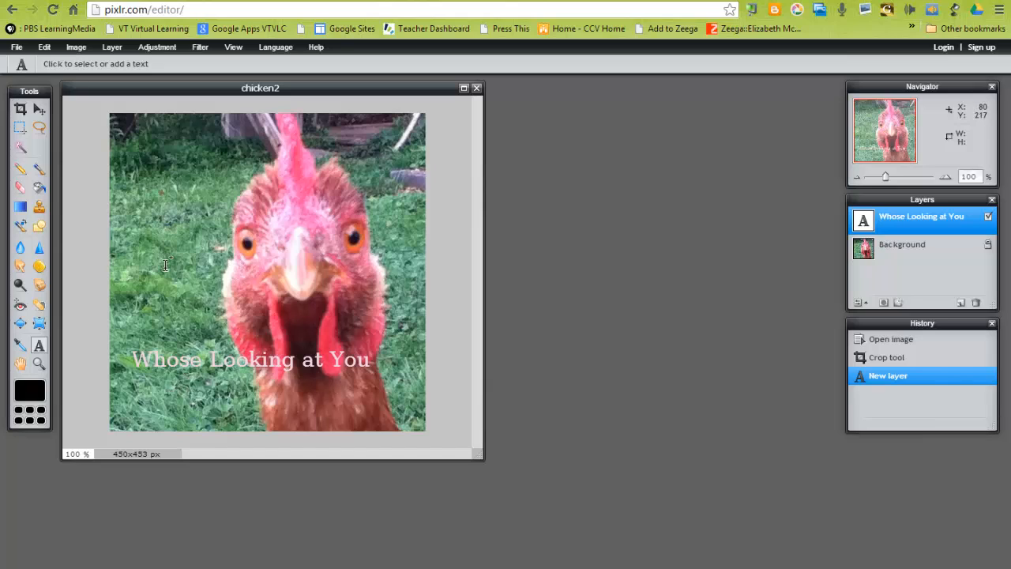
Move the caption down to the bottom of the photo and set the Layers panel beside the image.
click(40, 107)
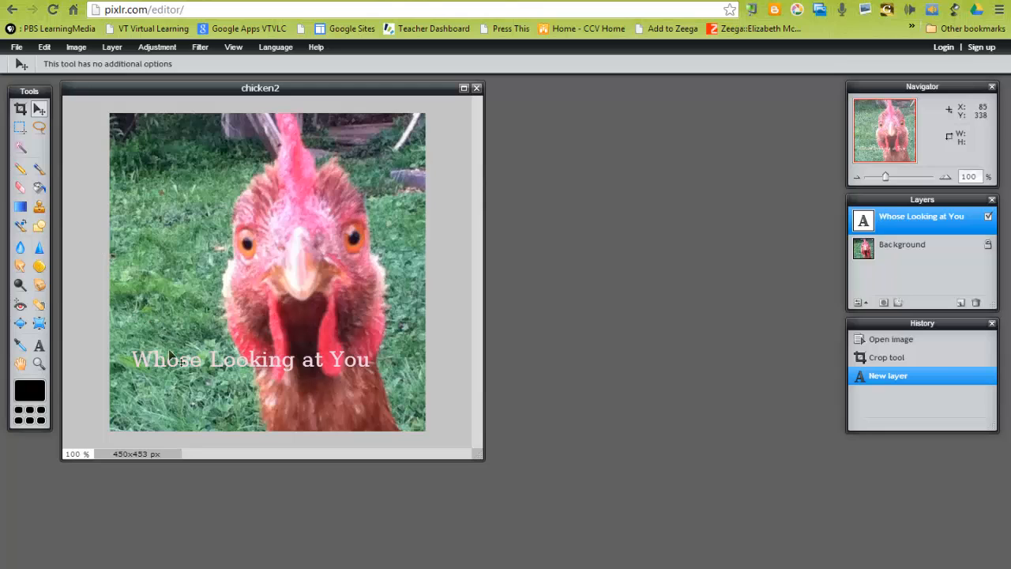
drag(168, 348, 190, 408)
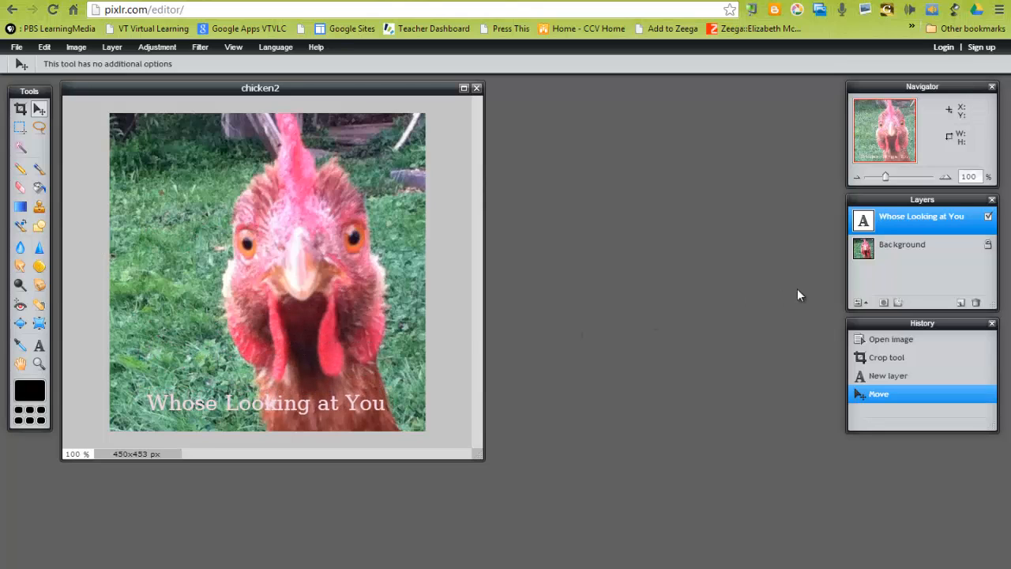
drag(889, 203, 566, 122)
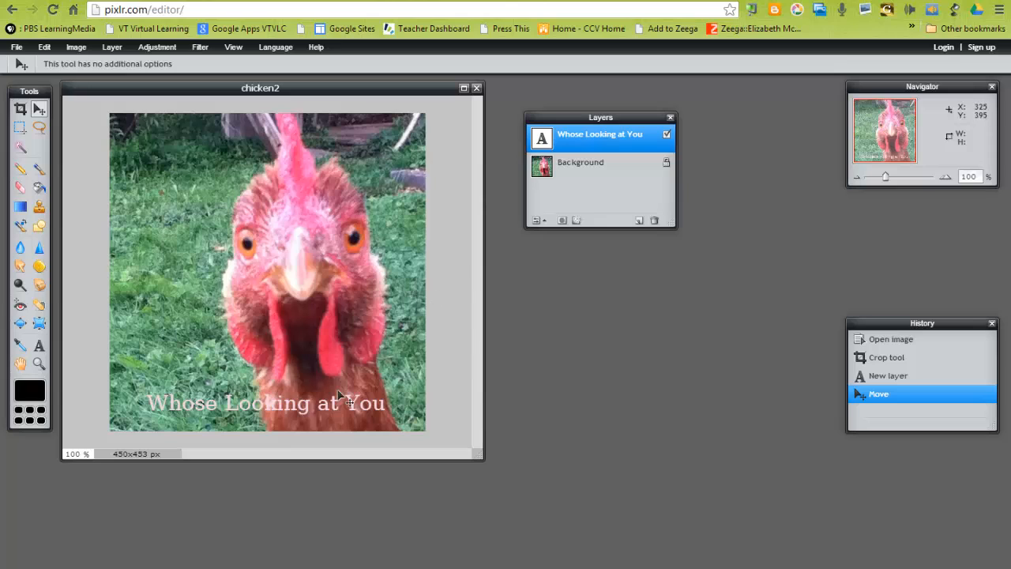
mouse_move(320, 417)
mouse_down()
mouse_move(332, 399)
mouse_move(304, 417)
mouse_up()
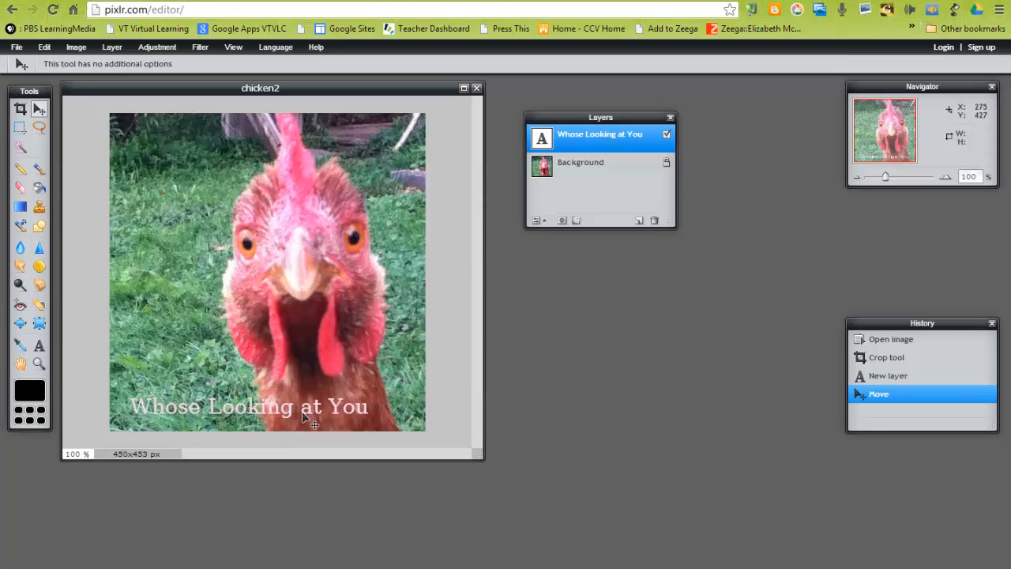
Select the Background layer so the following edits apply to the photo.
click(572, 168)
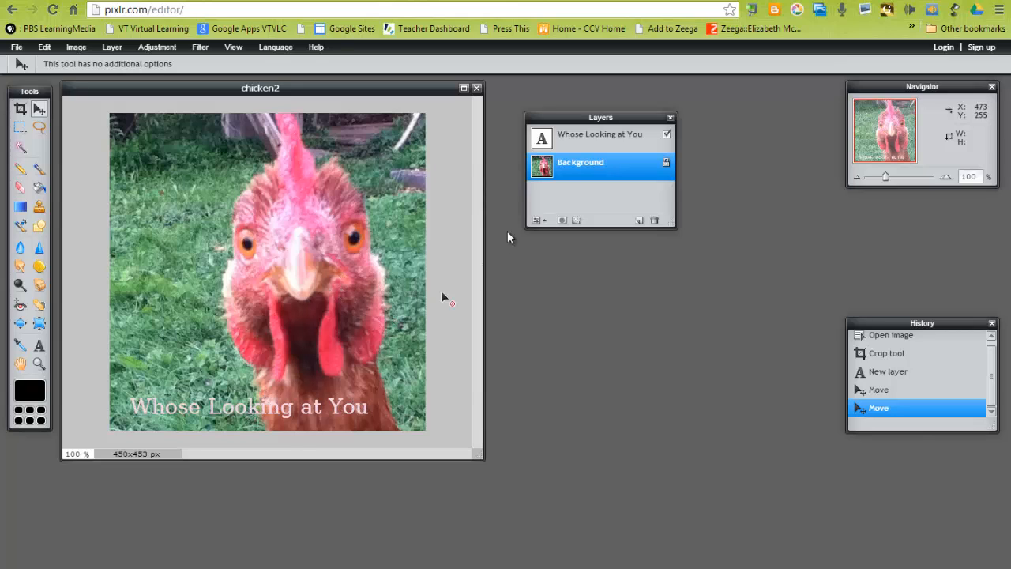
click(593, 142)
click(580, 169)
click(582, 142)
click(576, 166)
Apply an Art poster filter to the photo with amount 117 and colour 274, then undo it.
click(201, 48)
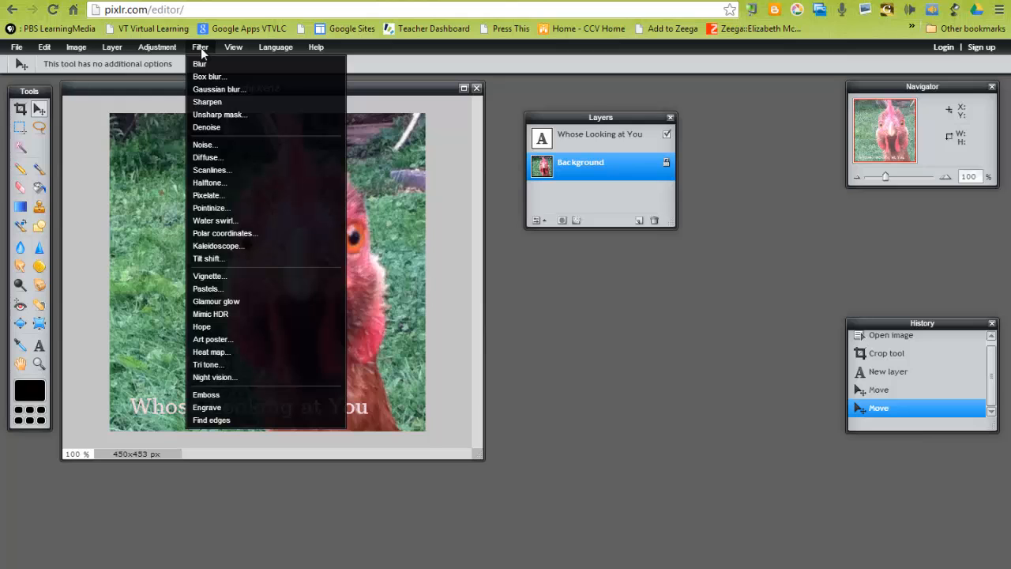
click(199, 339)
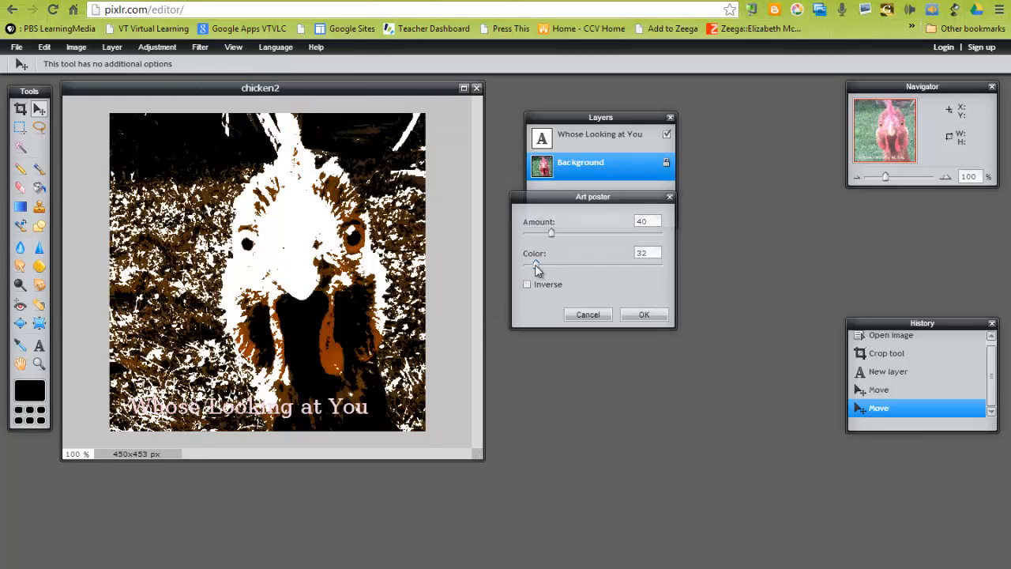
drag(536, 267, 629, 267)
mouse_move(551, 234)
mouse_down()
mouse_move(625, 235)
mouse_move(562, 233)
mouse_up()
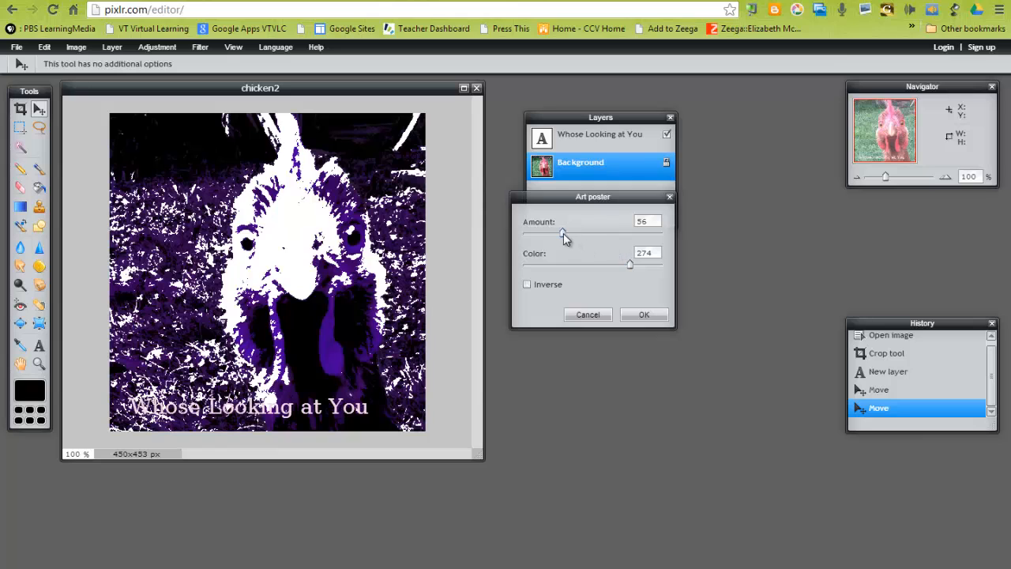
drag(563, 233, 604, 233)
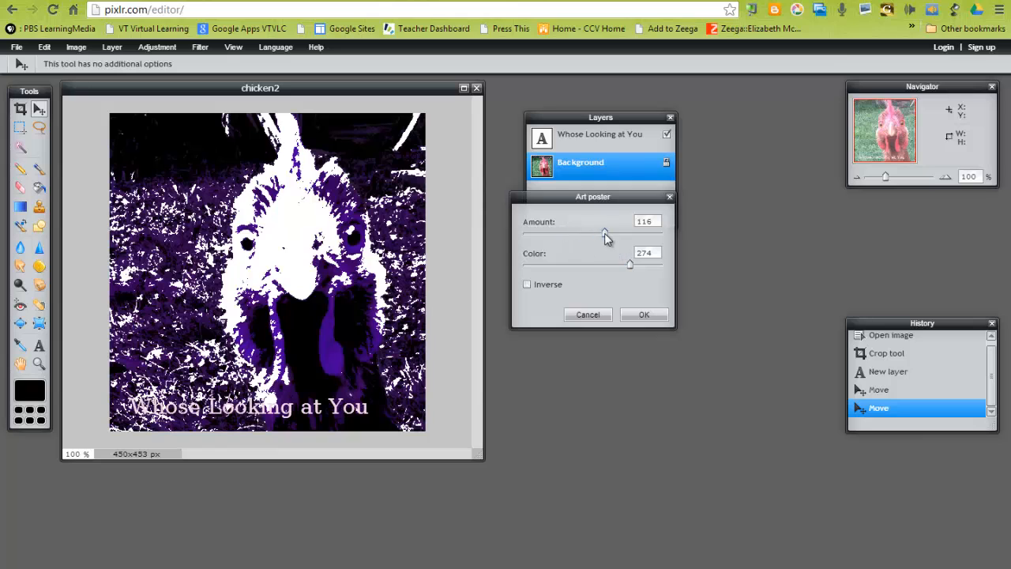
click(642, 314)
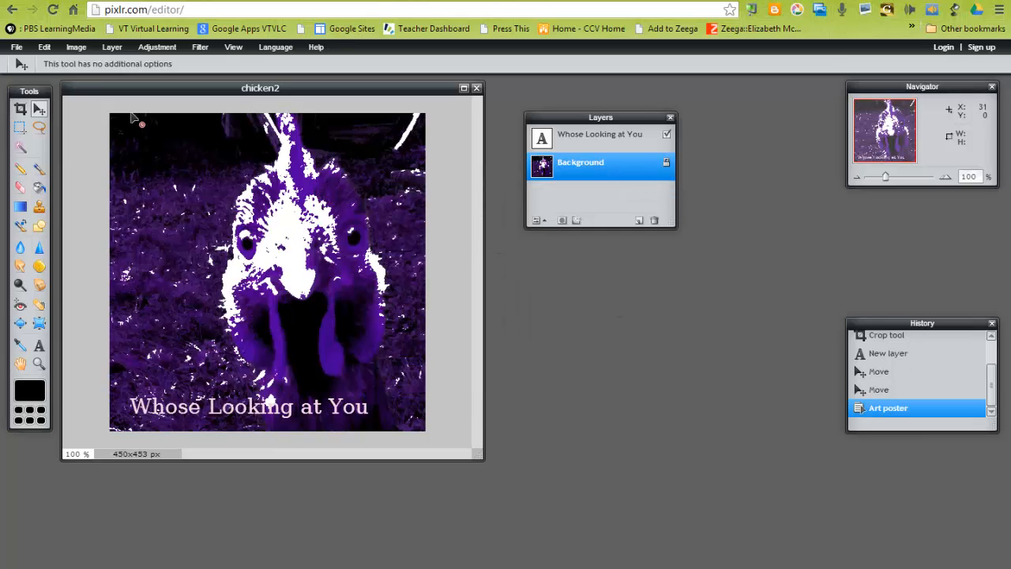
click(45, 47)
click(54, 68)
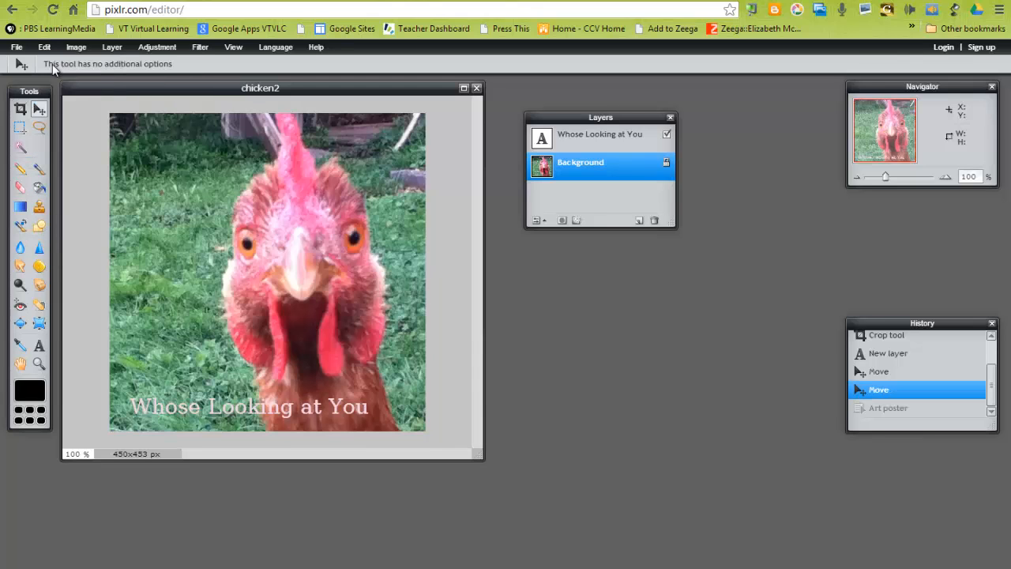
click(160, 48)
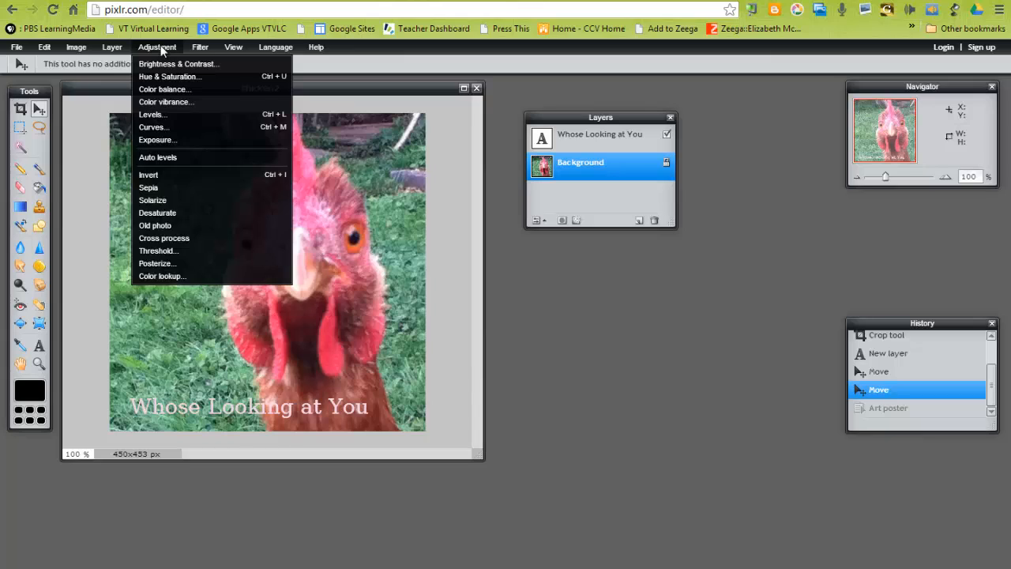
click(160, 116)
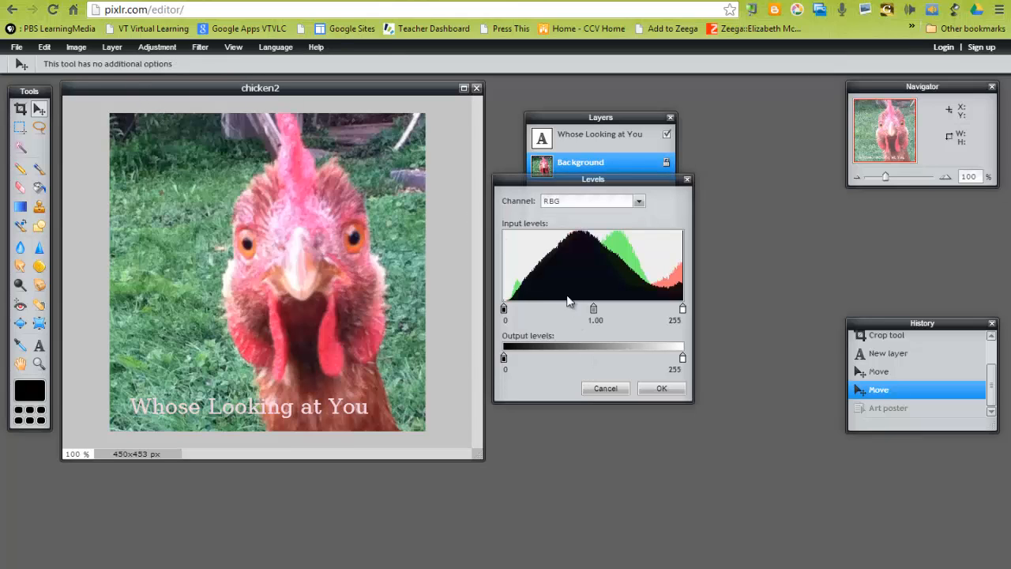
click(687, 180)
Apply a Color balance adjustment to the photo, shifting the green offset.
click(157, 46)
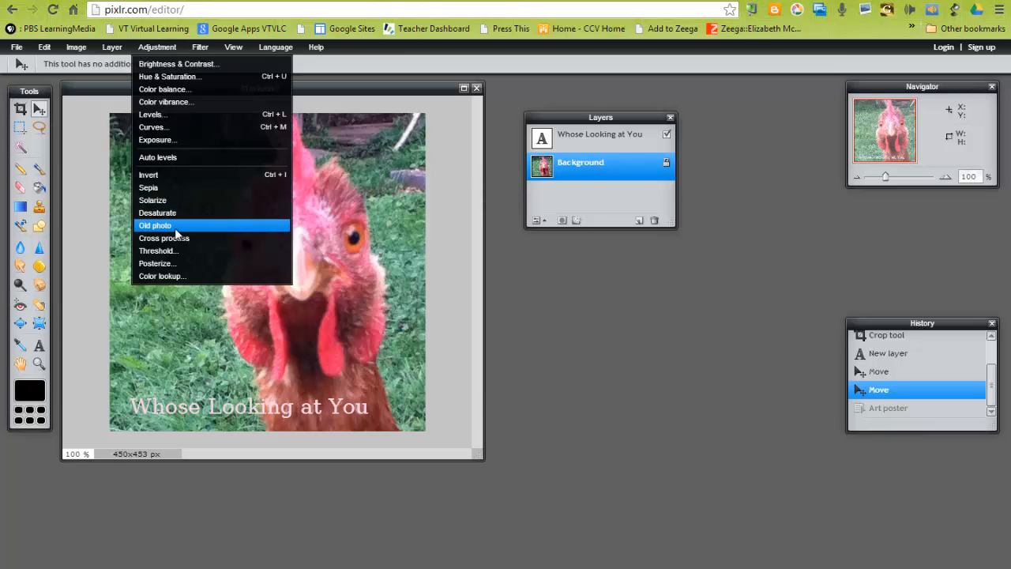
click(167, 89)
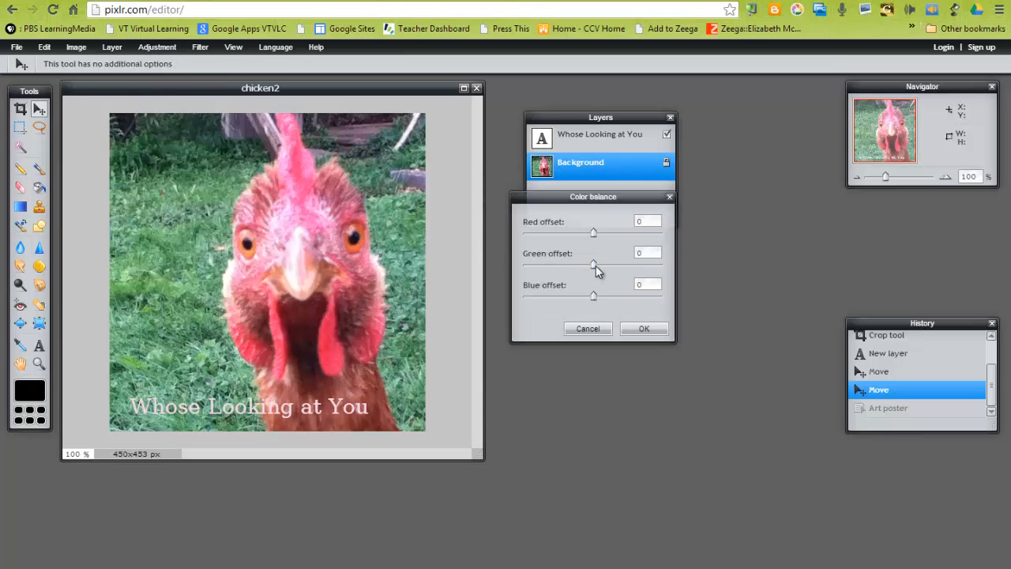
drag(596, 268, 584, 306)
click(643, 329)
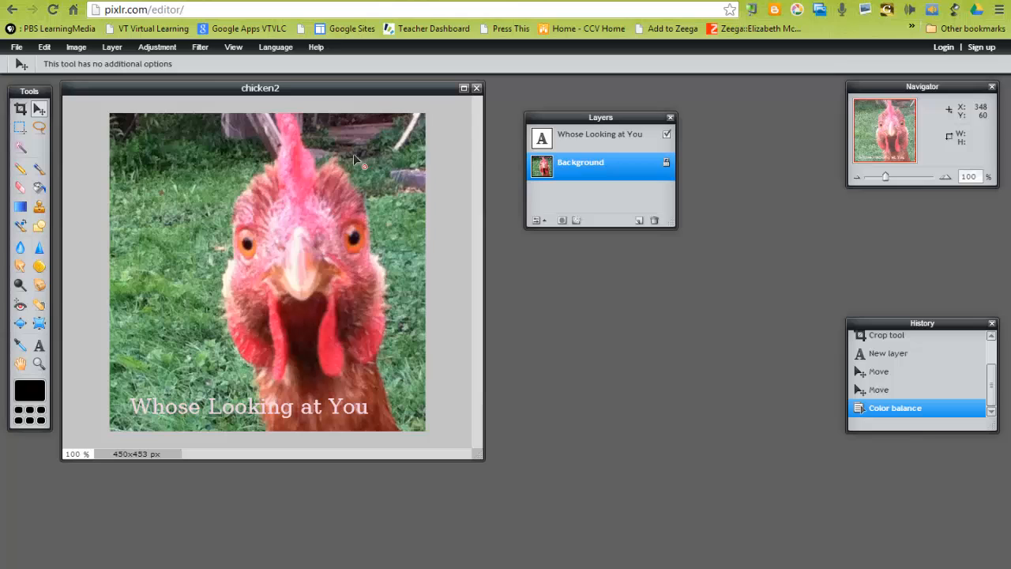
Apply Brightness & Contrast to the photo with brightness -23 and contrast 7.
click(145, 47)
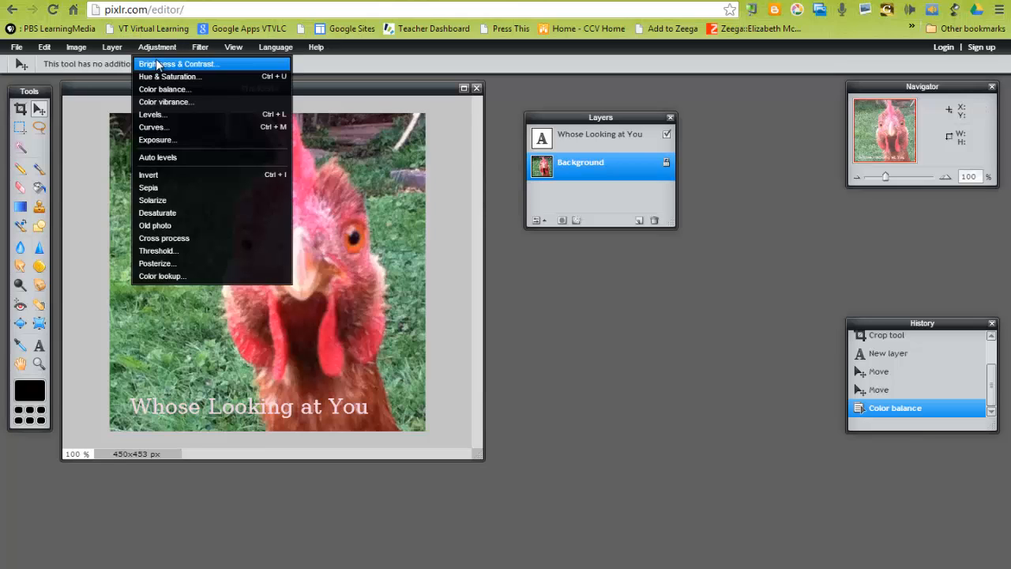
click(158, 64)
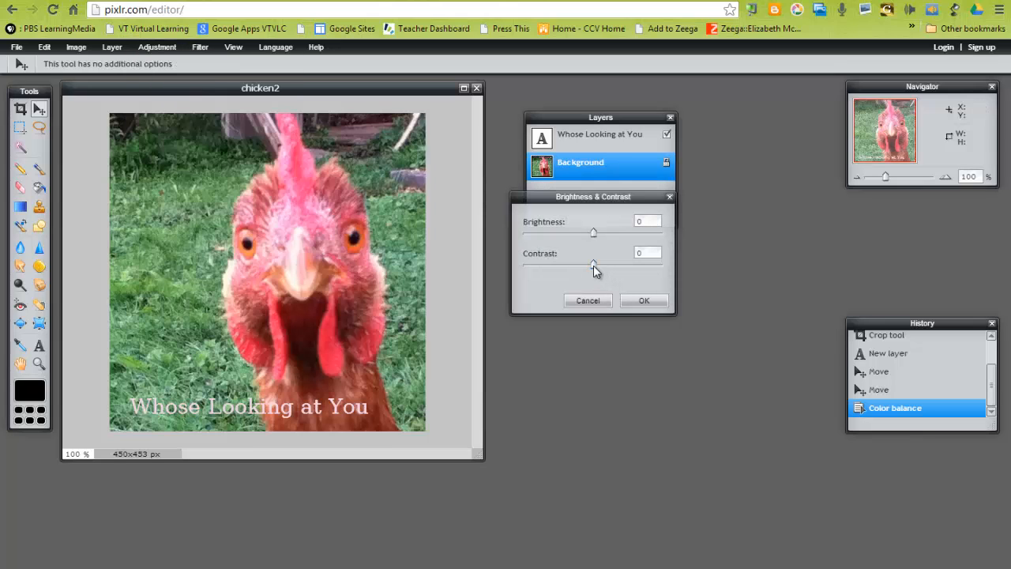
mouse_move(592, 265)
mouse_down()
mouse_move(562, 268)
mouse_move(646, 269)
mouse_move(627, 276)
mouse_move(574, 264)
mouse_move(598, 270)
mouse_up()
mouse_move(593, 234)
mouse_down()
mouse_move(629, 231)
mouse_move(546, 233)
mouse_move(579, 229)
mouse_up()
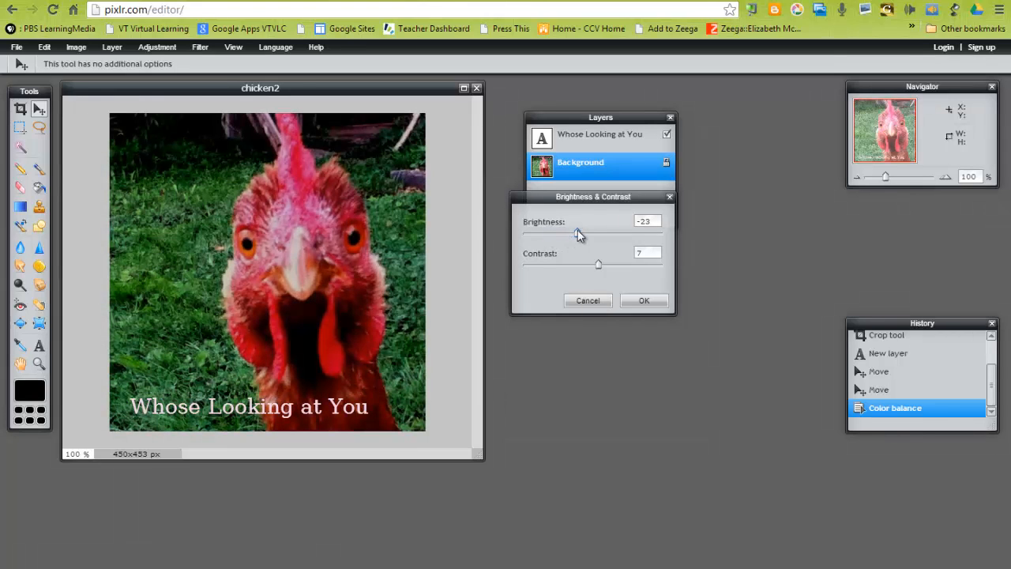
click(635, 301)
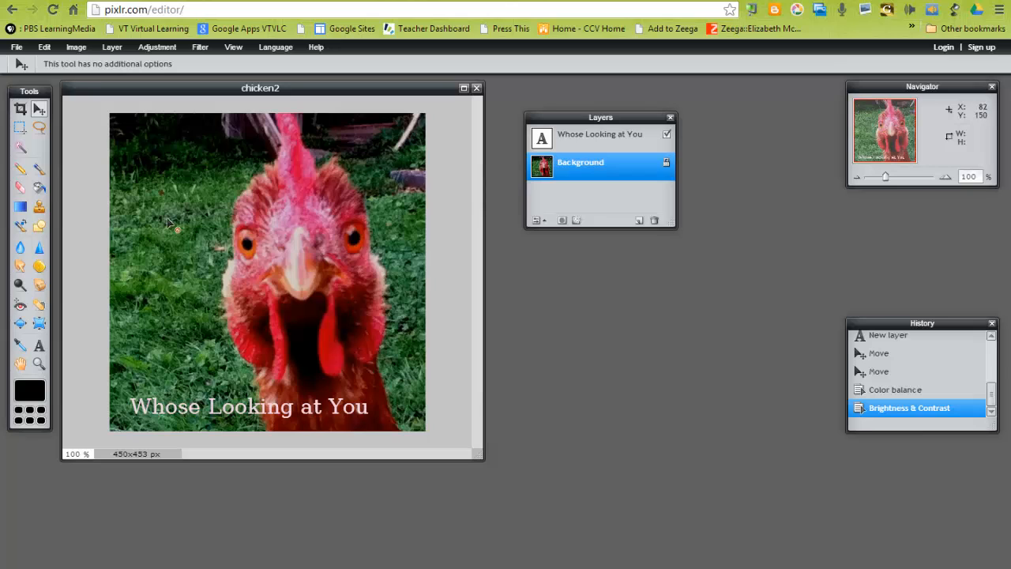
Resize the image to 400 pixels wide with proportions constrained.
click(78, 49)
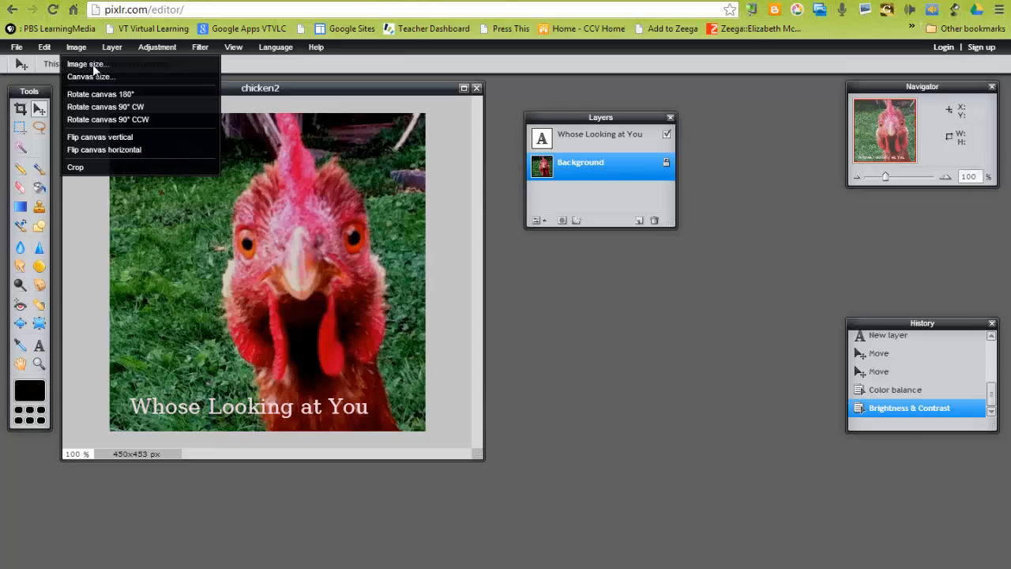
click(93, 65)
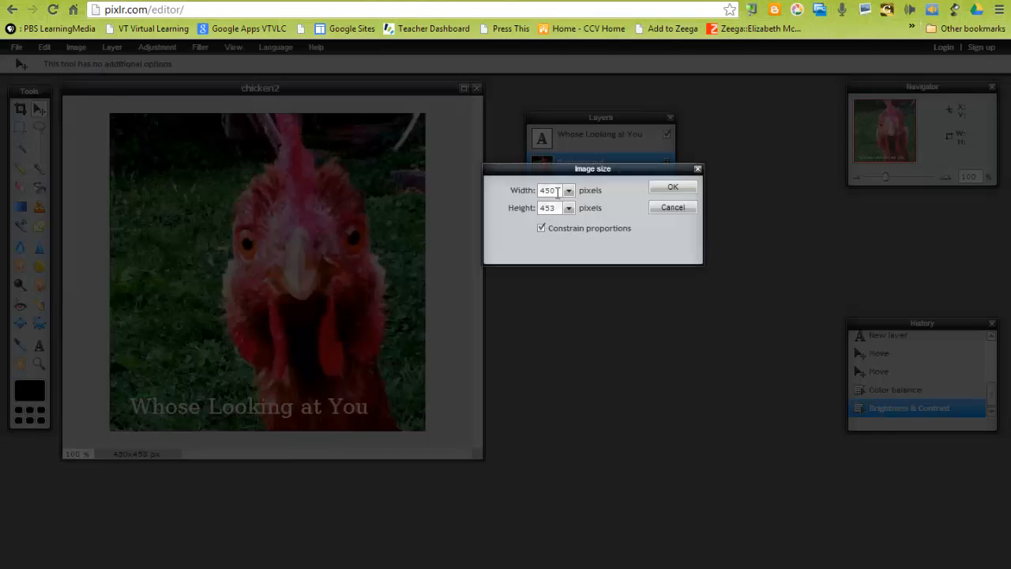
drag(559, 191, 548, 194)
text(00)
click(660, 190)
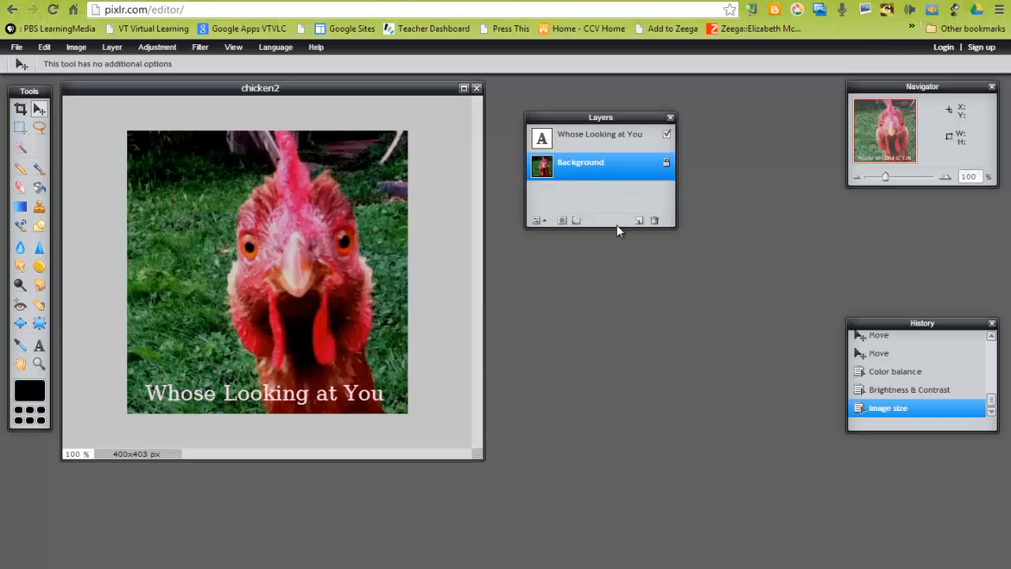
Open the Save image dialog and choose Picasa as the save destination.
click(17, 47)
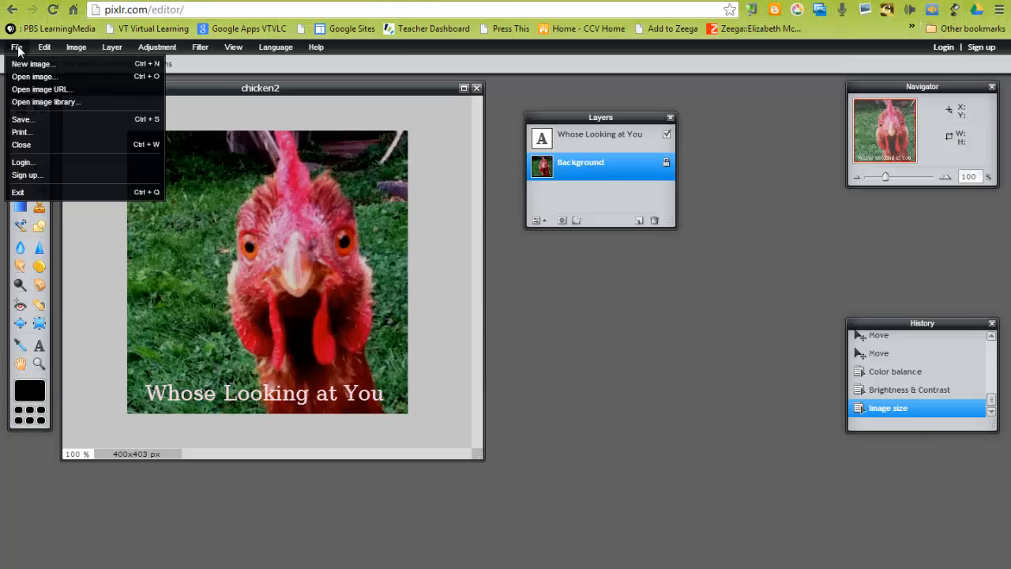
click(33, 119)
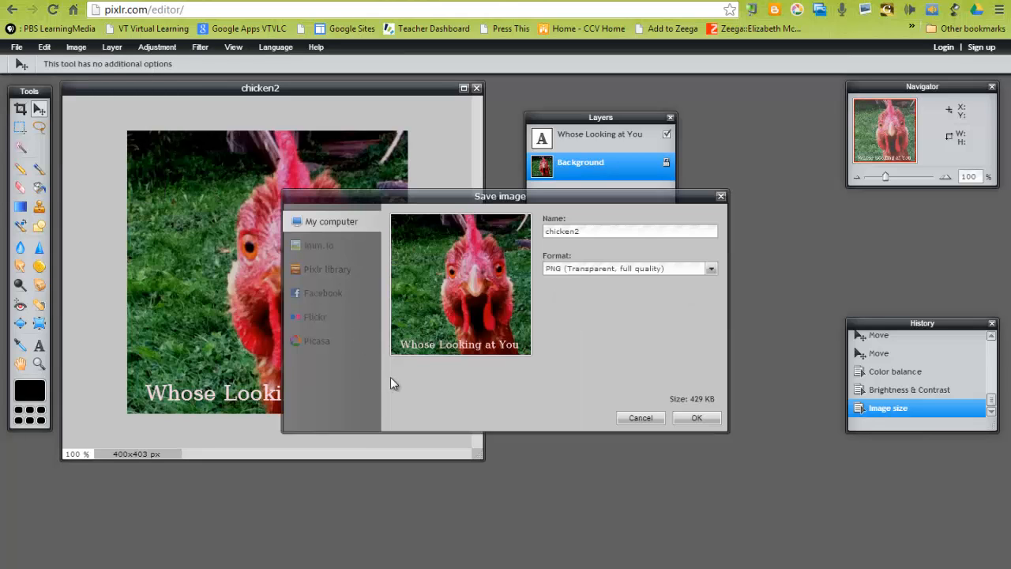
click(589, 231)
click(582, 270)
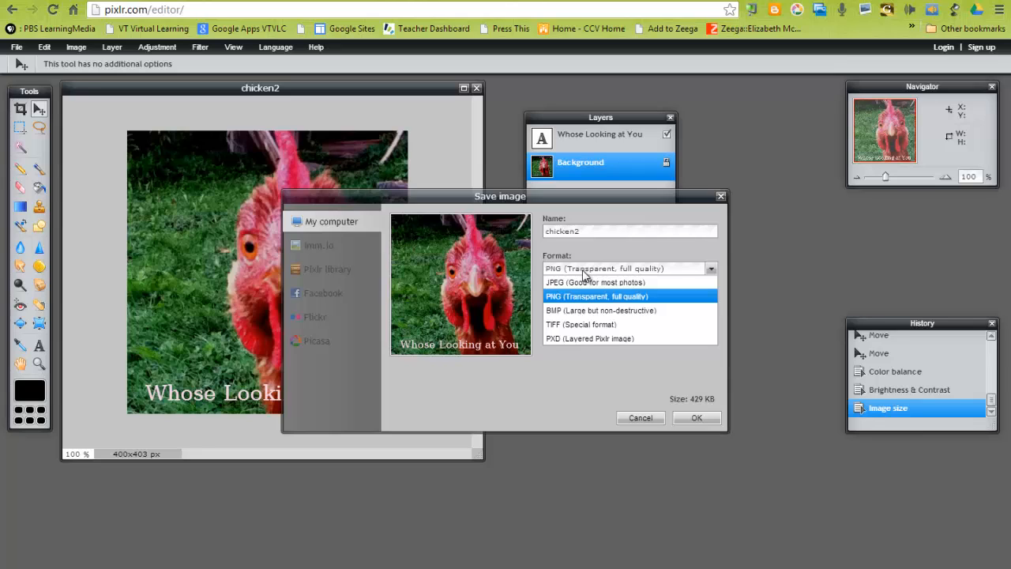
click(581, 271)
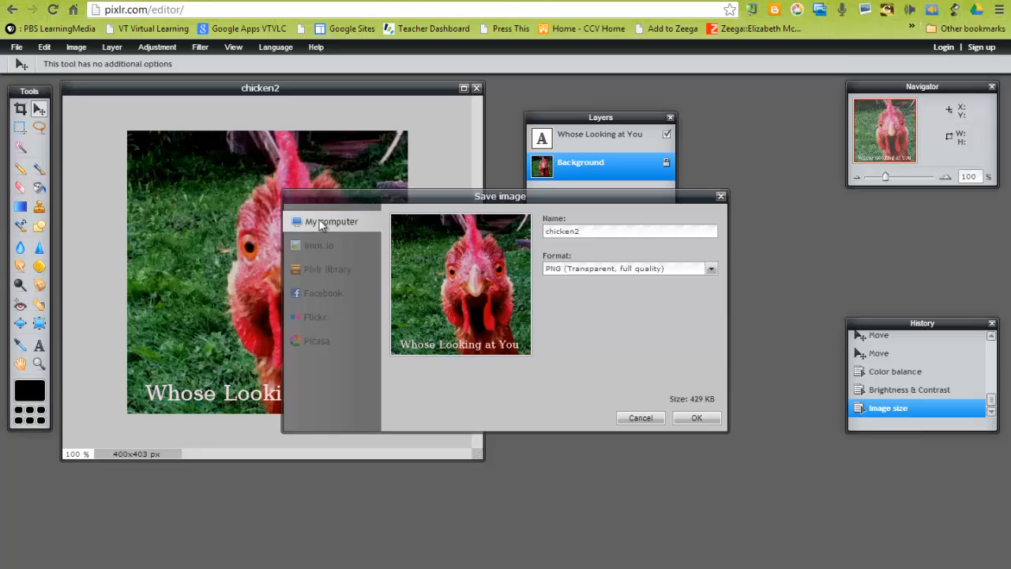
click(309, 340)
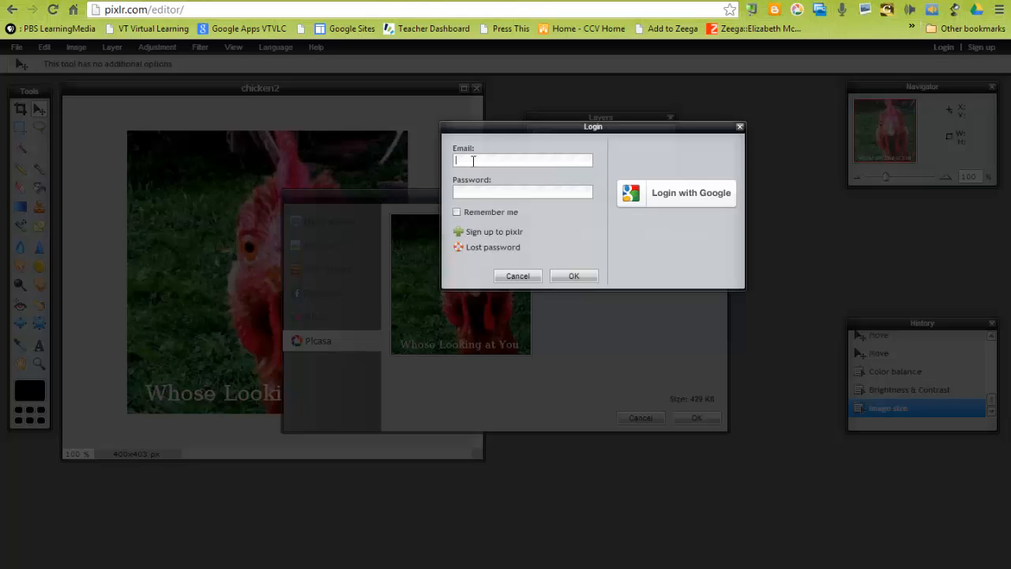
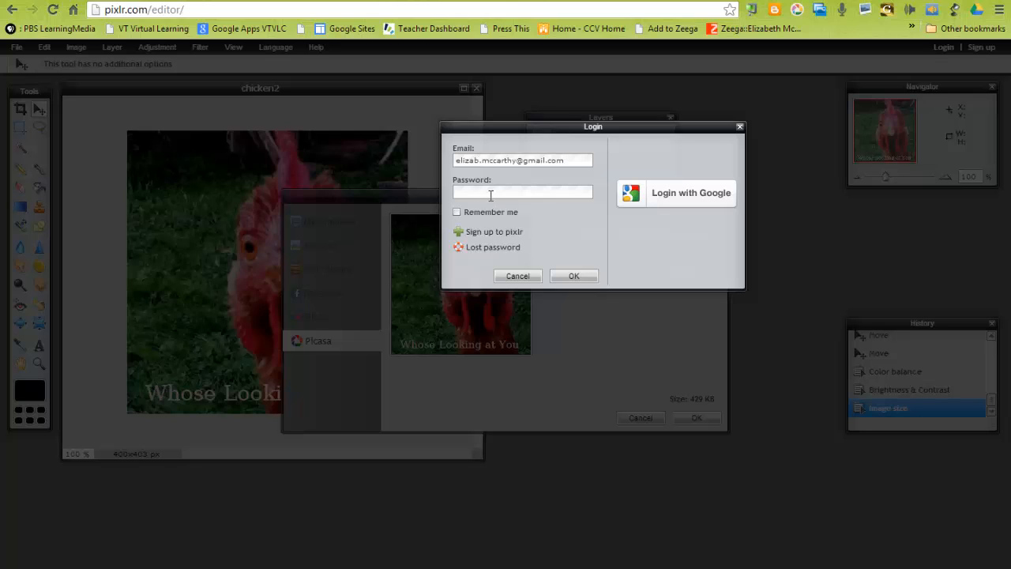
Enter the account password, tick Remember me, and submit the login.
click(491, 195)
text(***********)
click(474, 212)
click(573, 277)
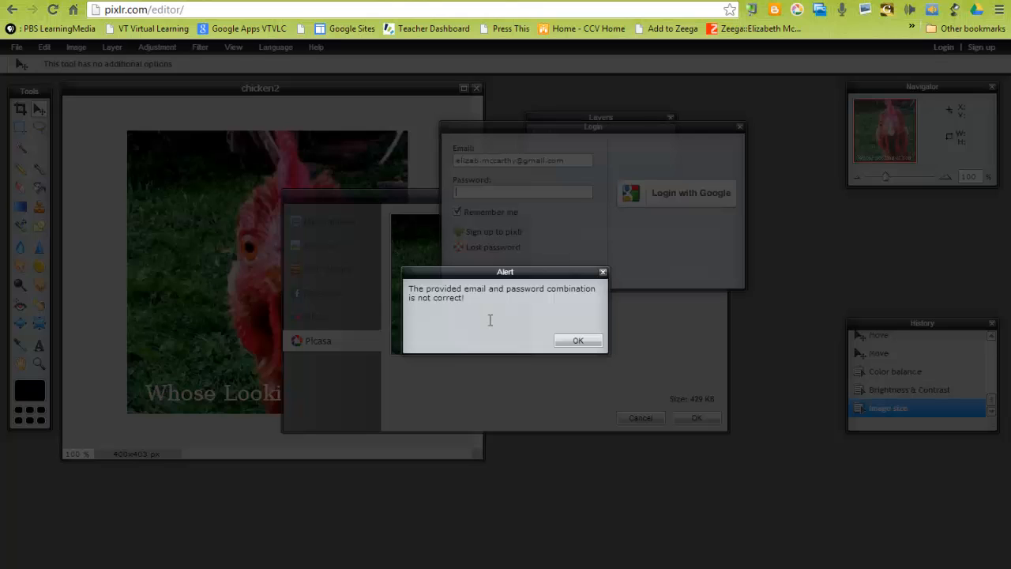
Dismiss the alert and log in with Google instead.
click(572, 340)
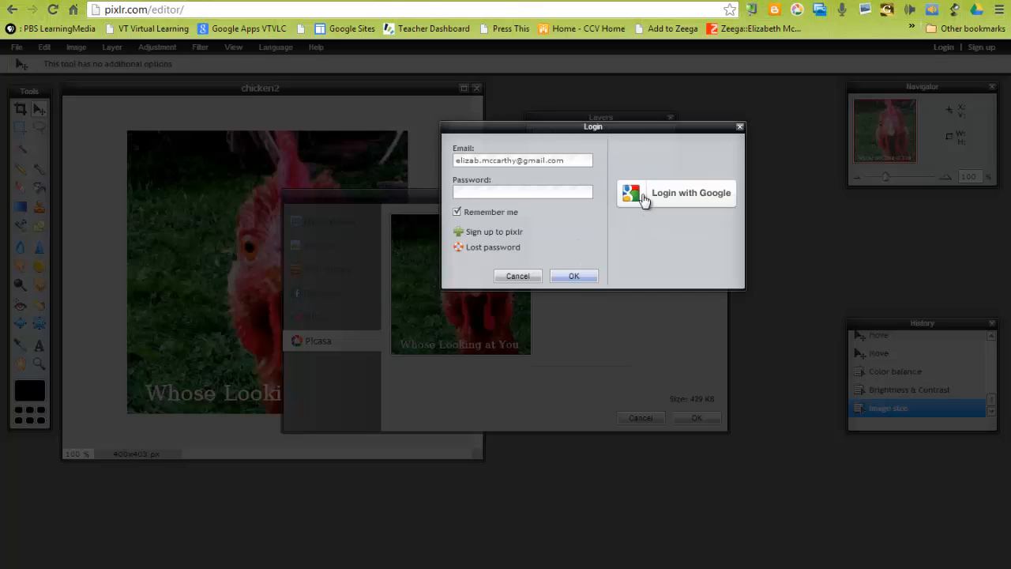
click(643, 198)
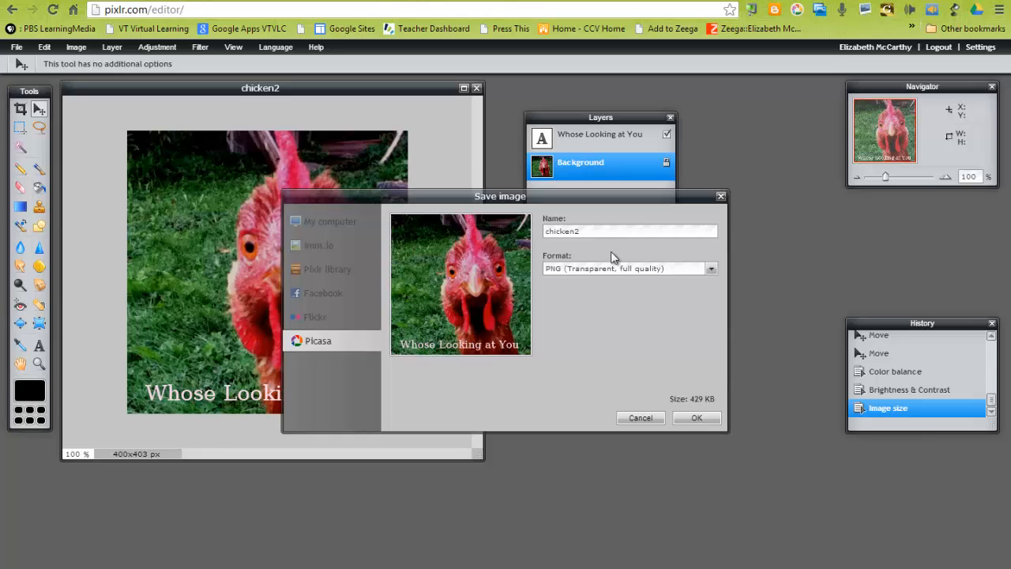
Try to save the image to Picasa, then close the Save image dialog.
click(695, 417)
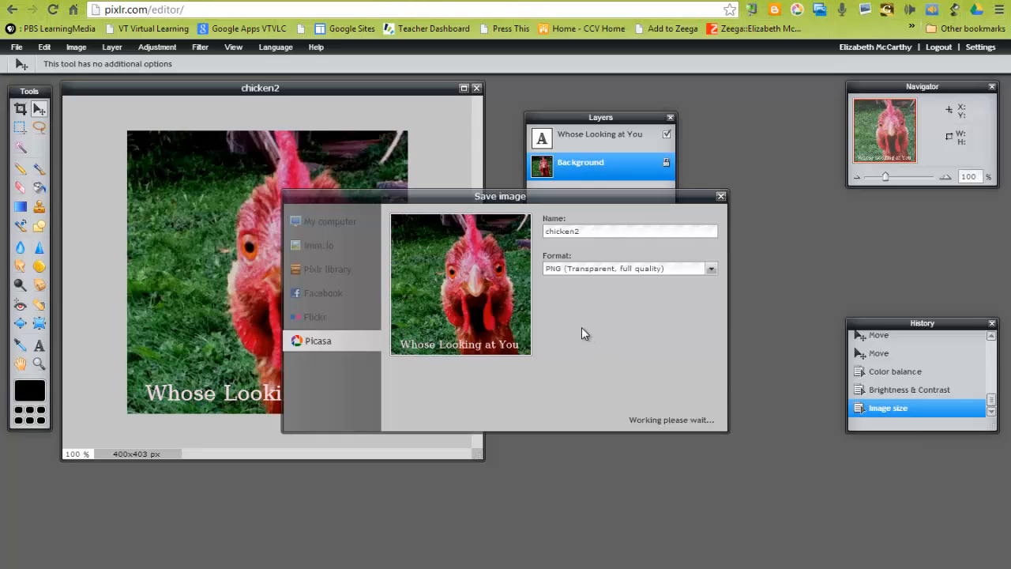
click(596, 269)
click(601, 298)
click(720, 196)
Open the image library and browse the Picasa albums.
click(16, 47)
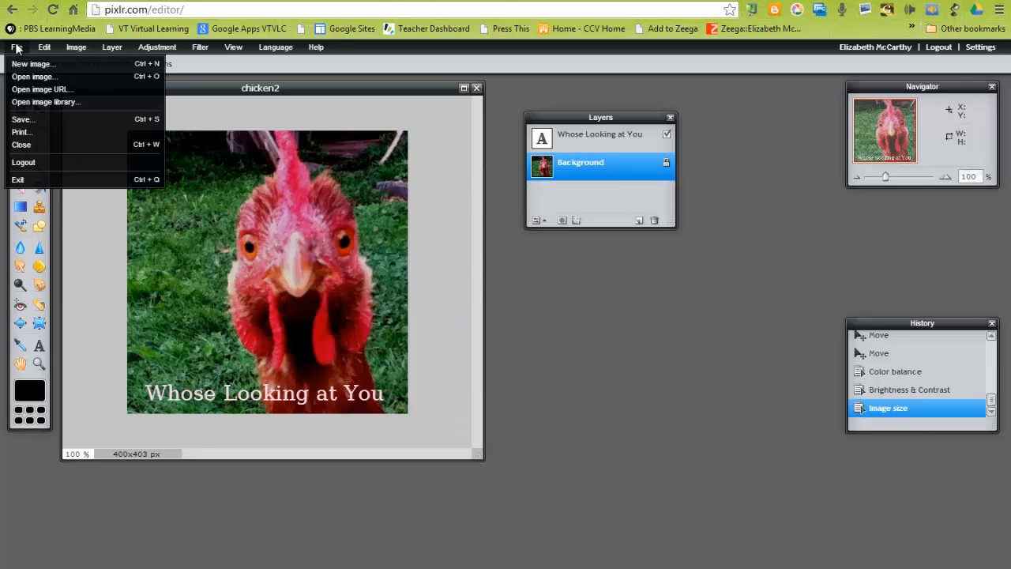
click(26, 101)
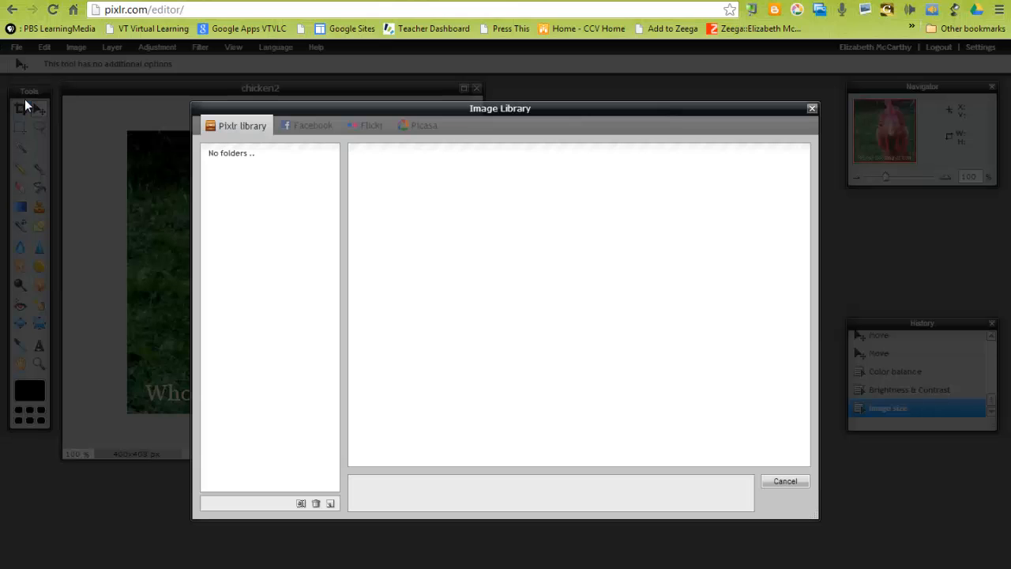
click(419, 125)
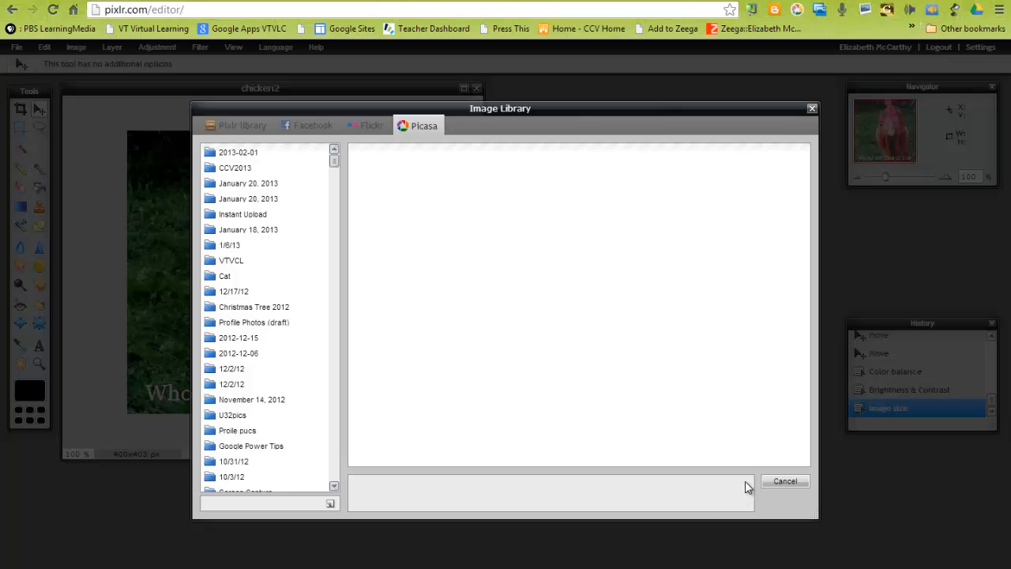
click(811, 108)
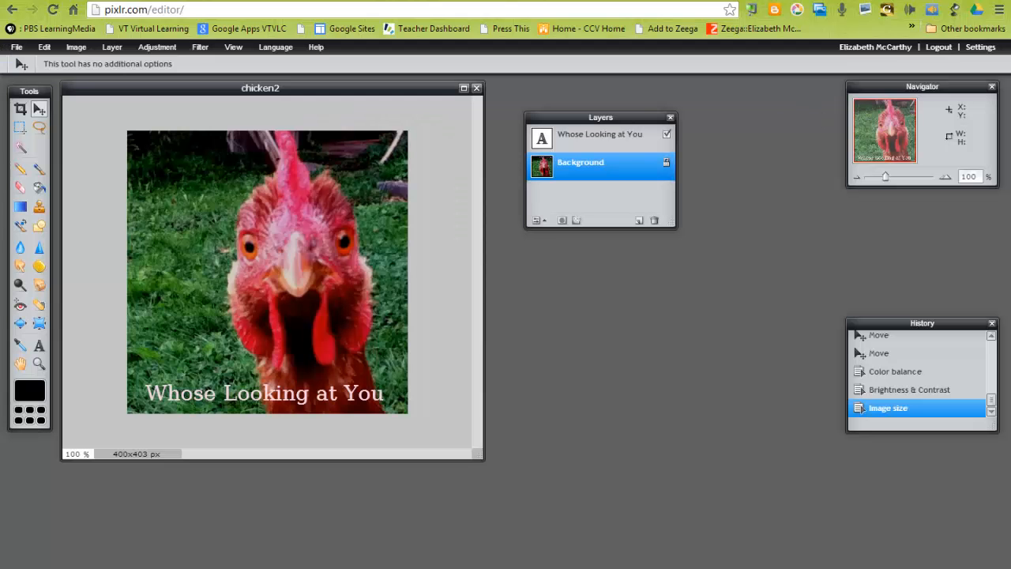
Save the image as chicken2 to the Picasa folder CCV2013.
click(16, 47)
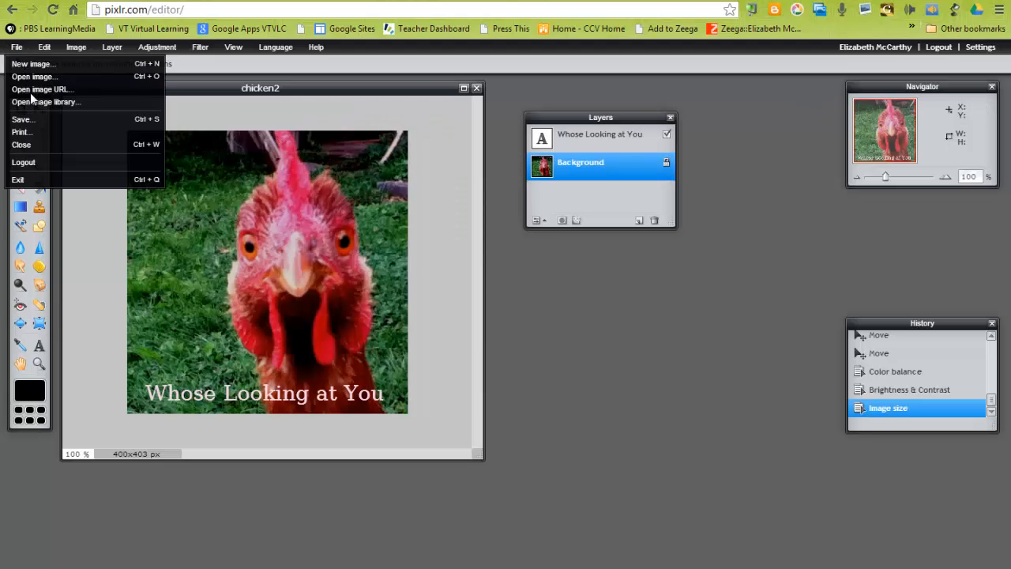
click(35, 119)
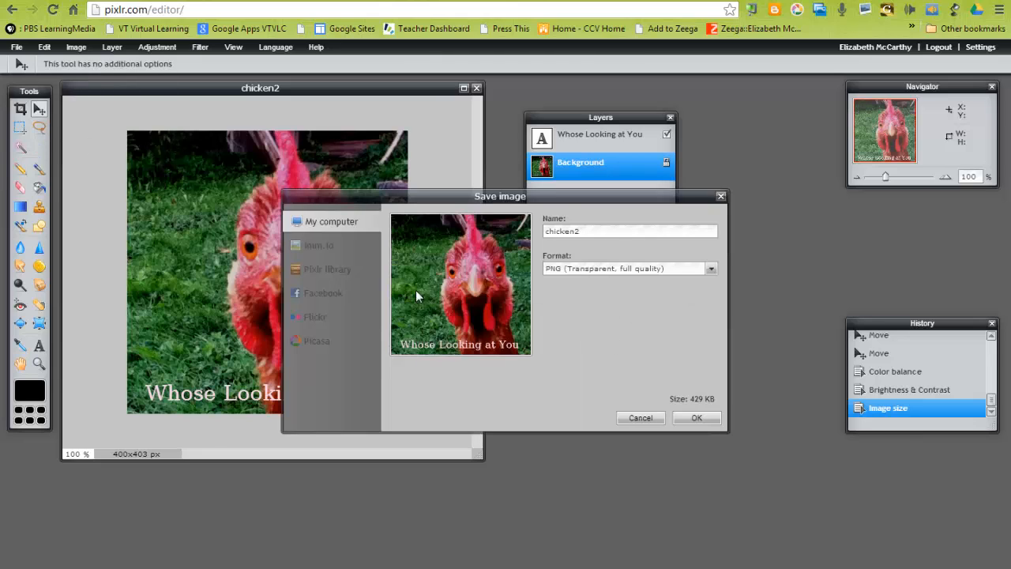
click(319, 342)
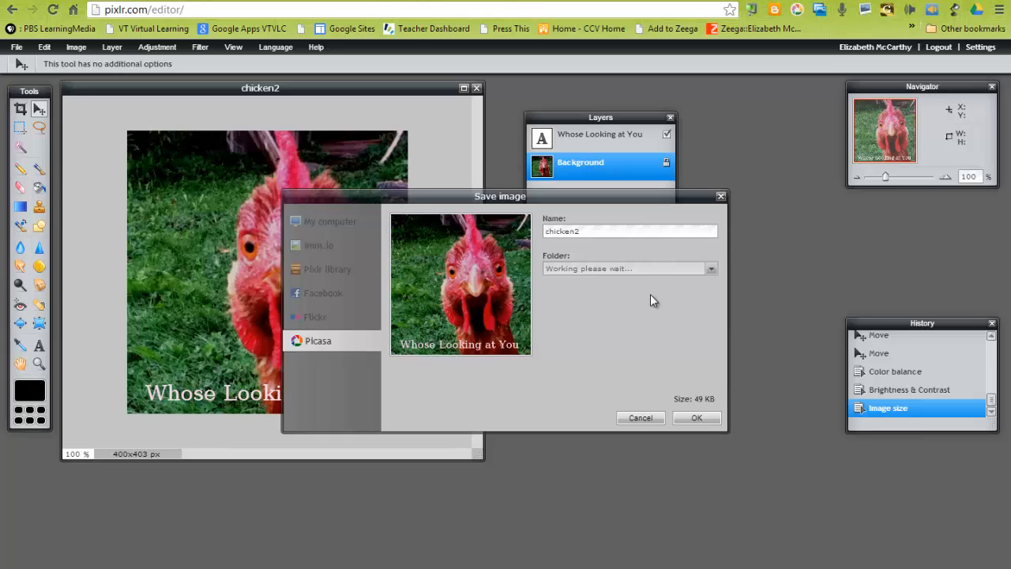
click(643, 268)
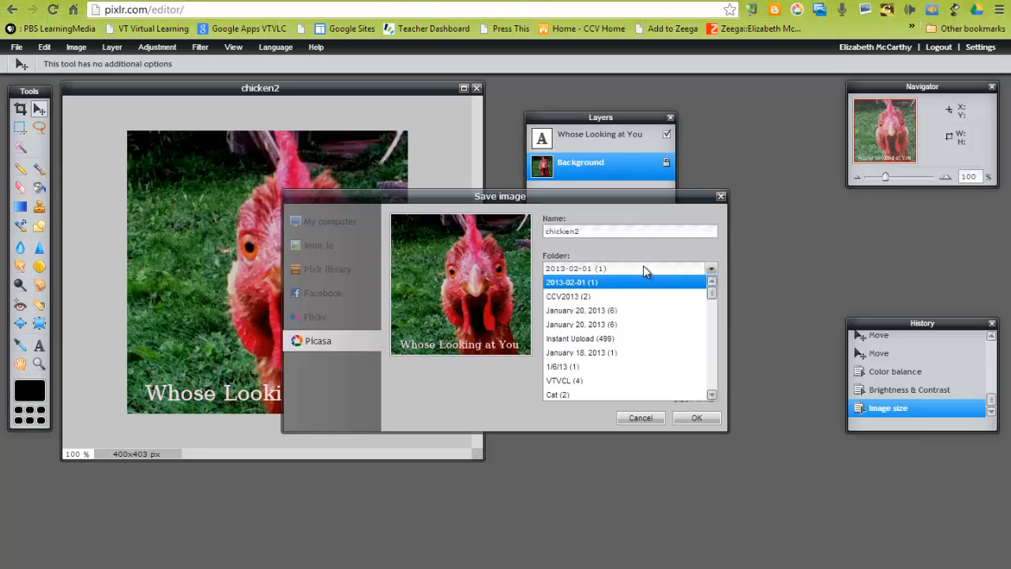
click(593, 296)
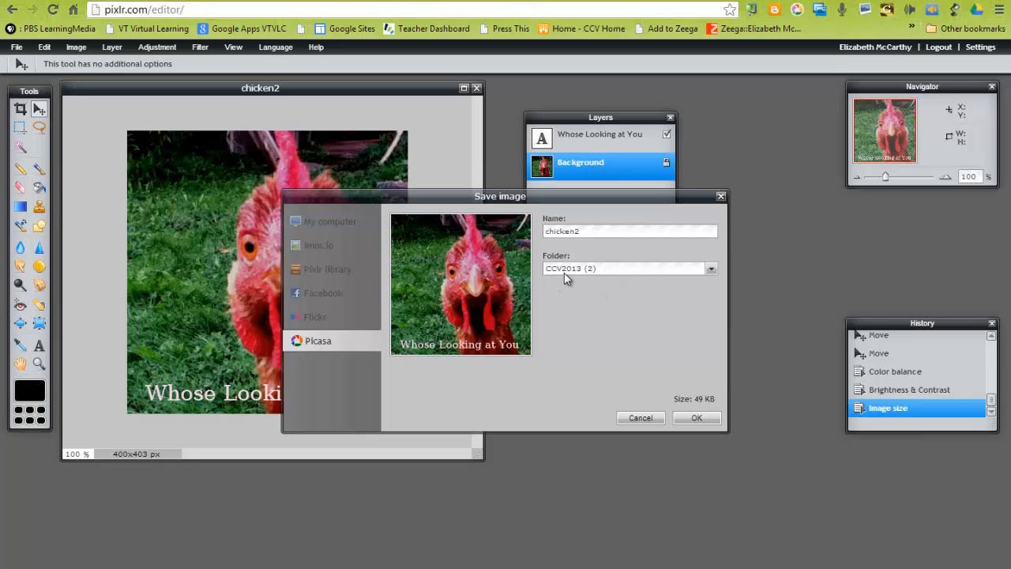
click(687, 417)
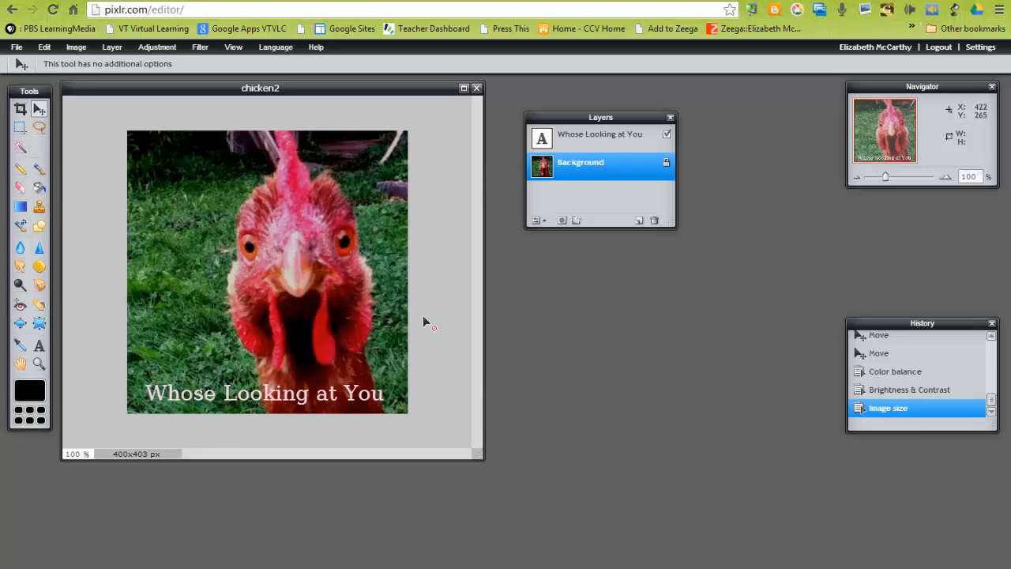
Save the image to the computer as chicken3 in the Pictures library.
click(17, 47)
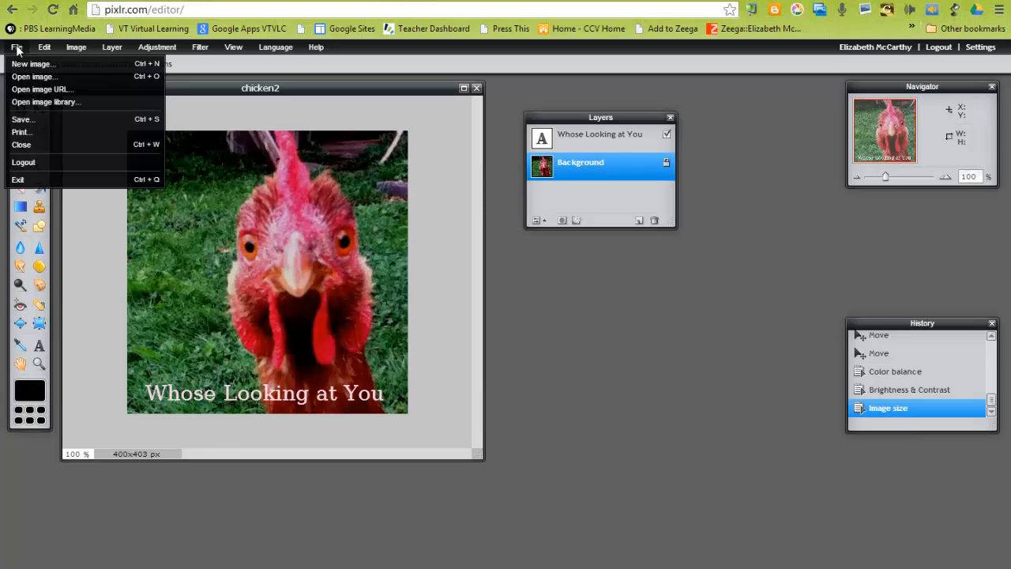
click(21, 119)
click(325, 223)
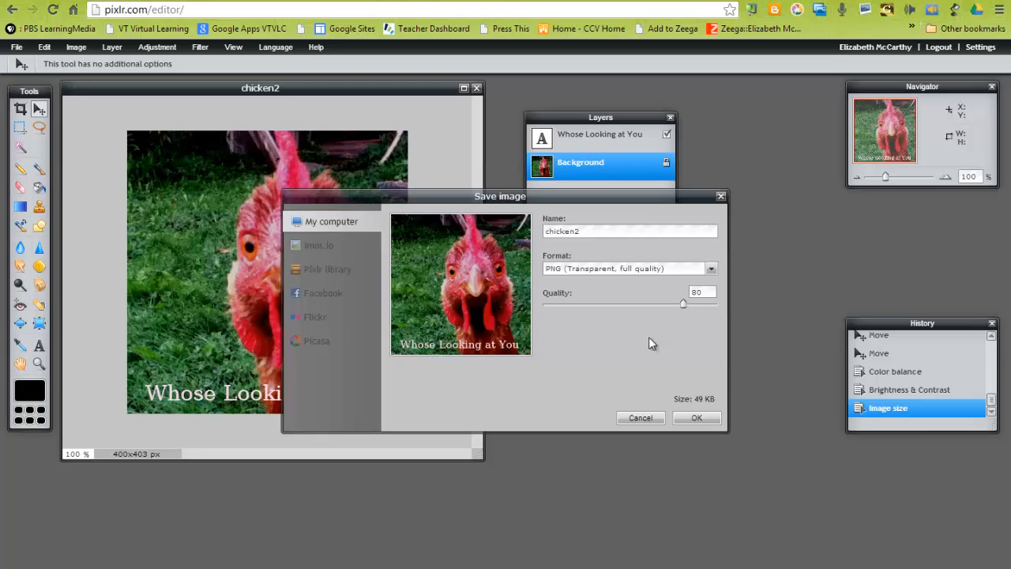
click(692, 418)
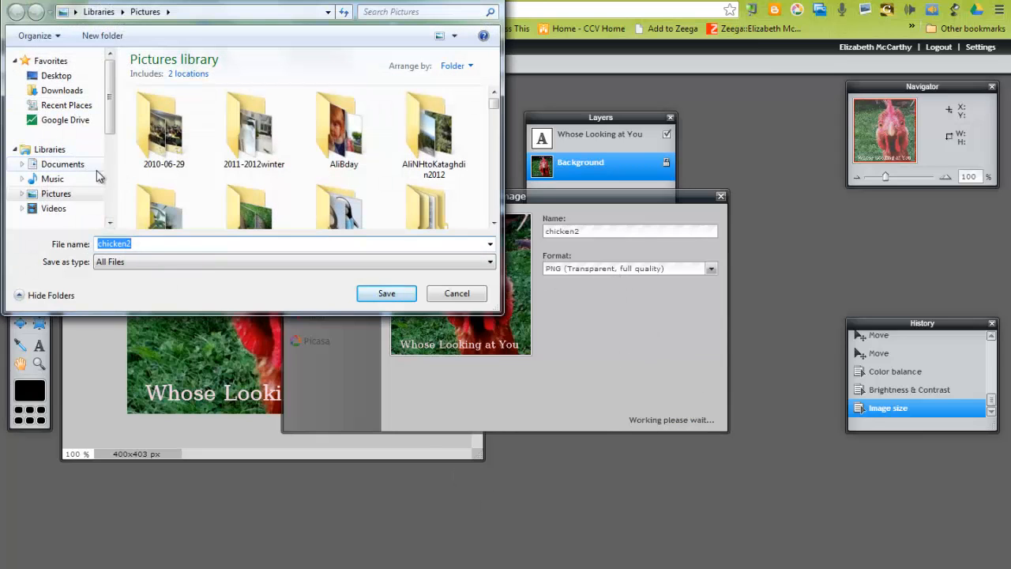
click(144, 245)
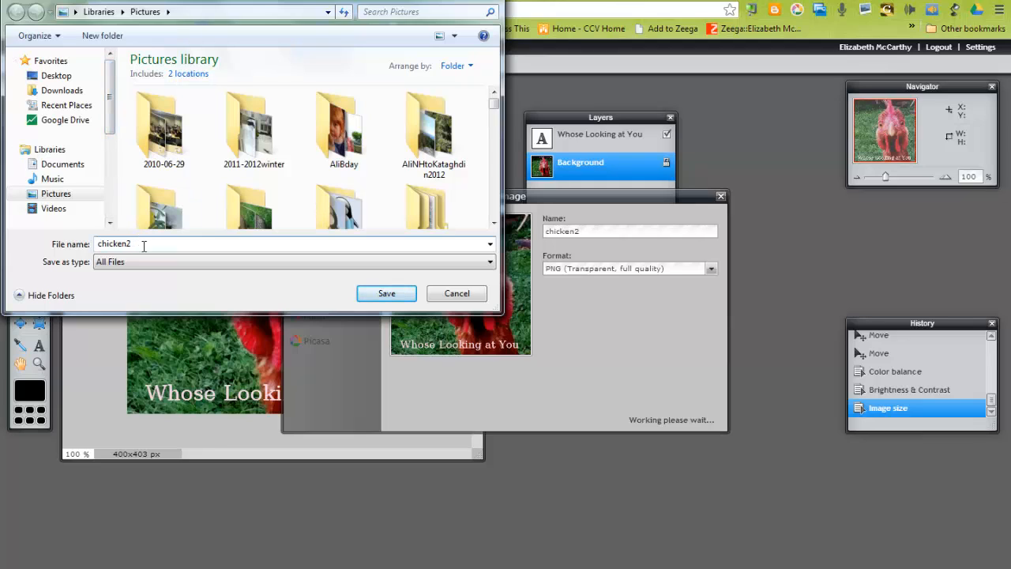
key(BackSpace)
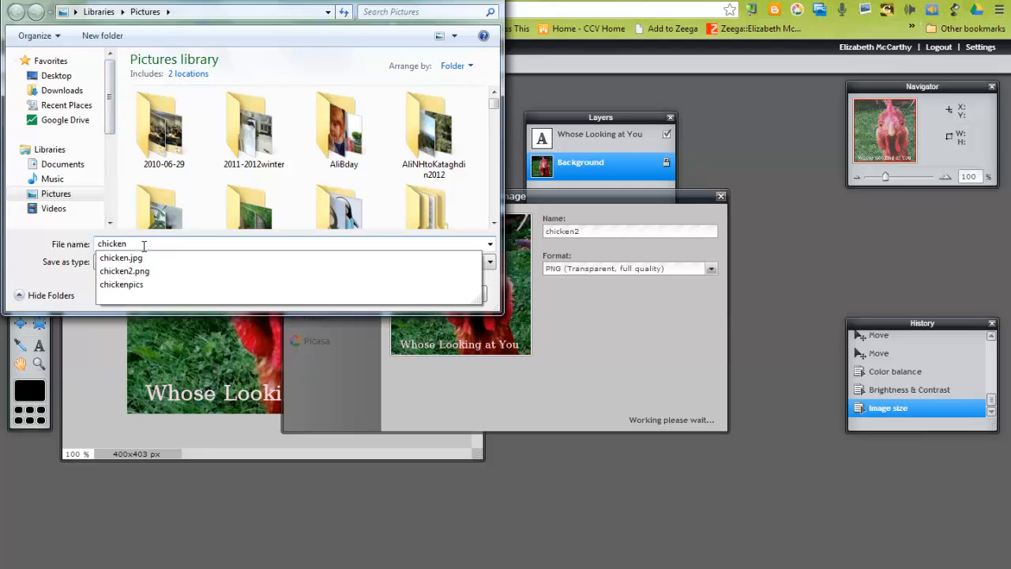
text(3)
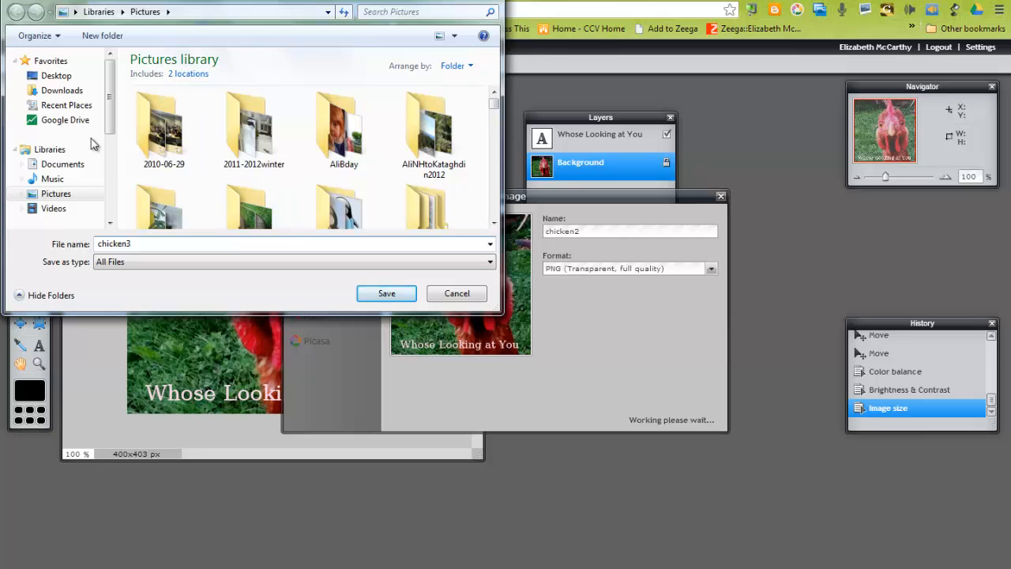
click(395, 294)
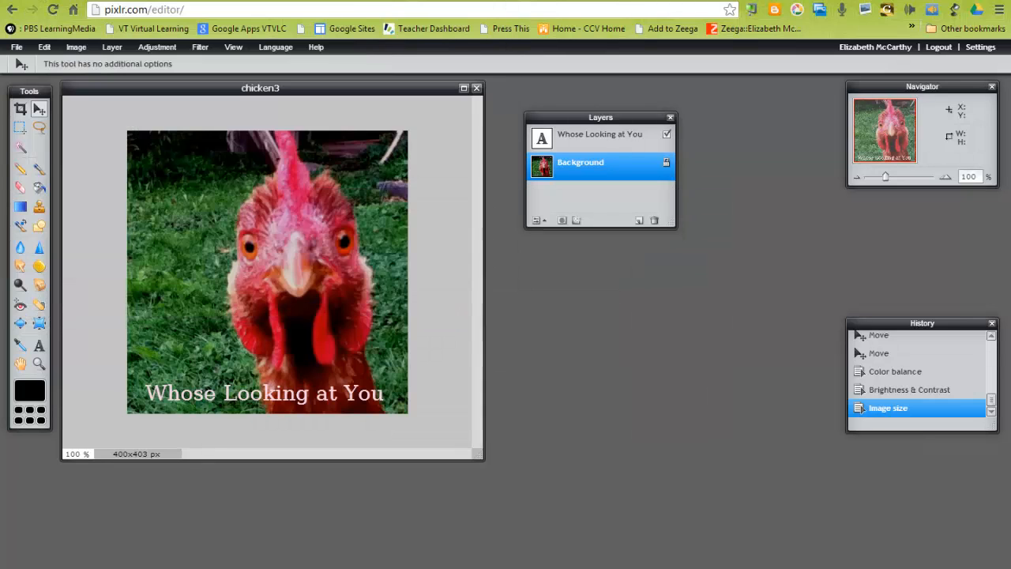